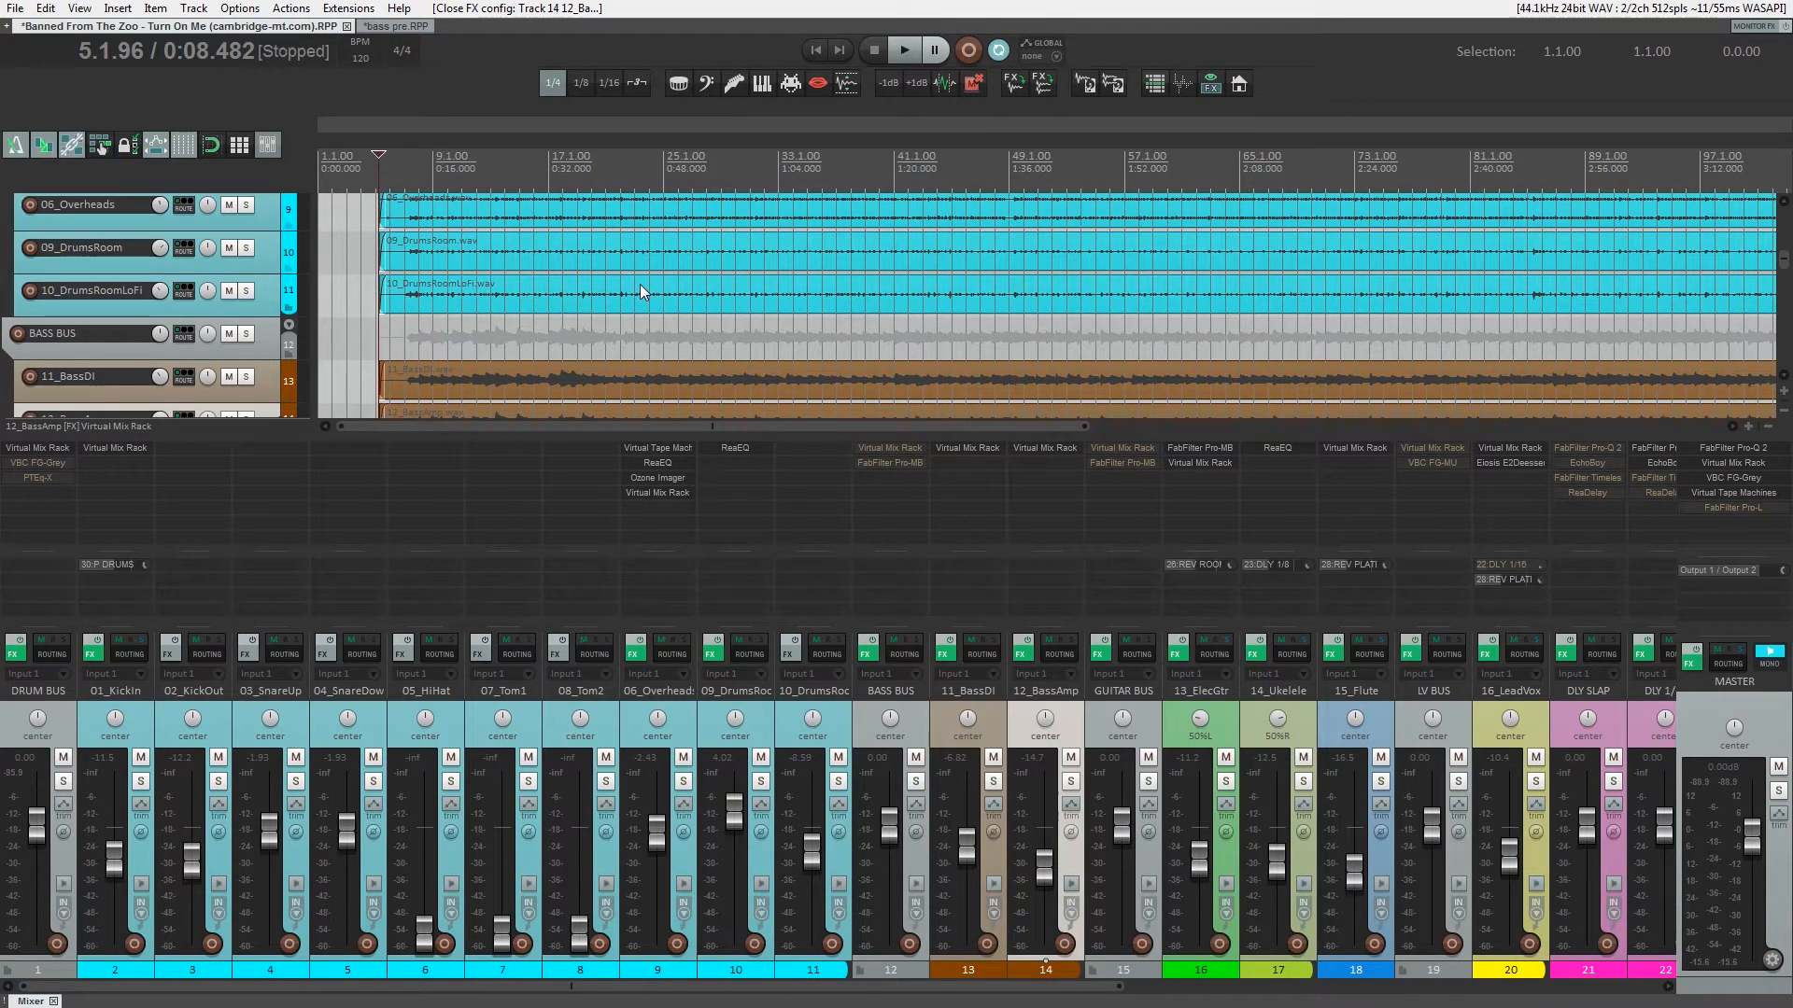
# Step: Play back the full mix for reference and solo the BASS BUS track
pyautogui.press('space')
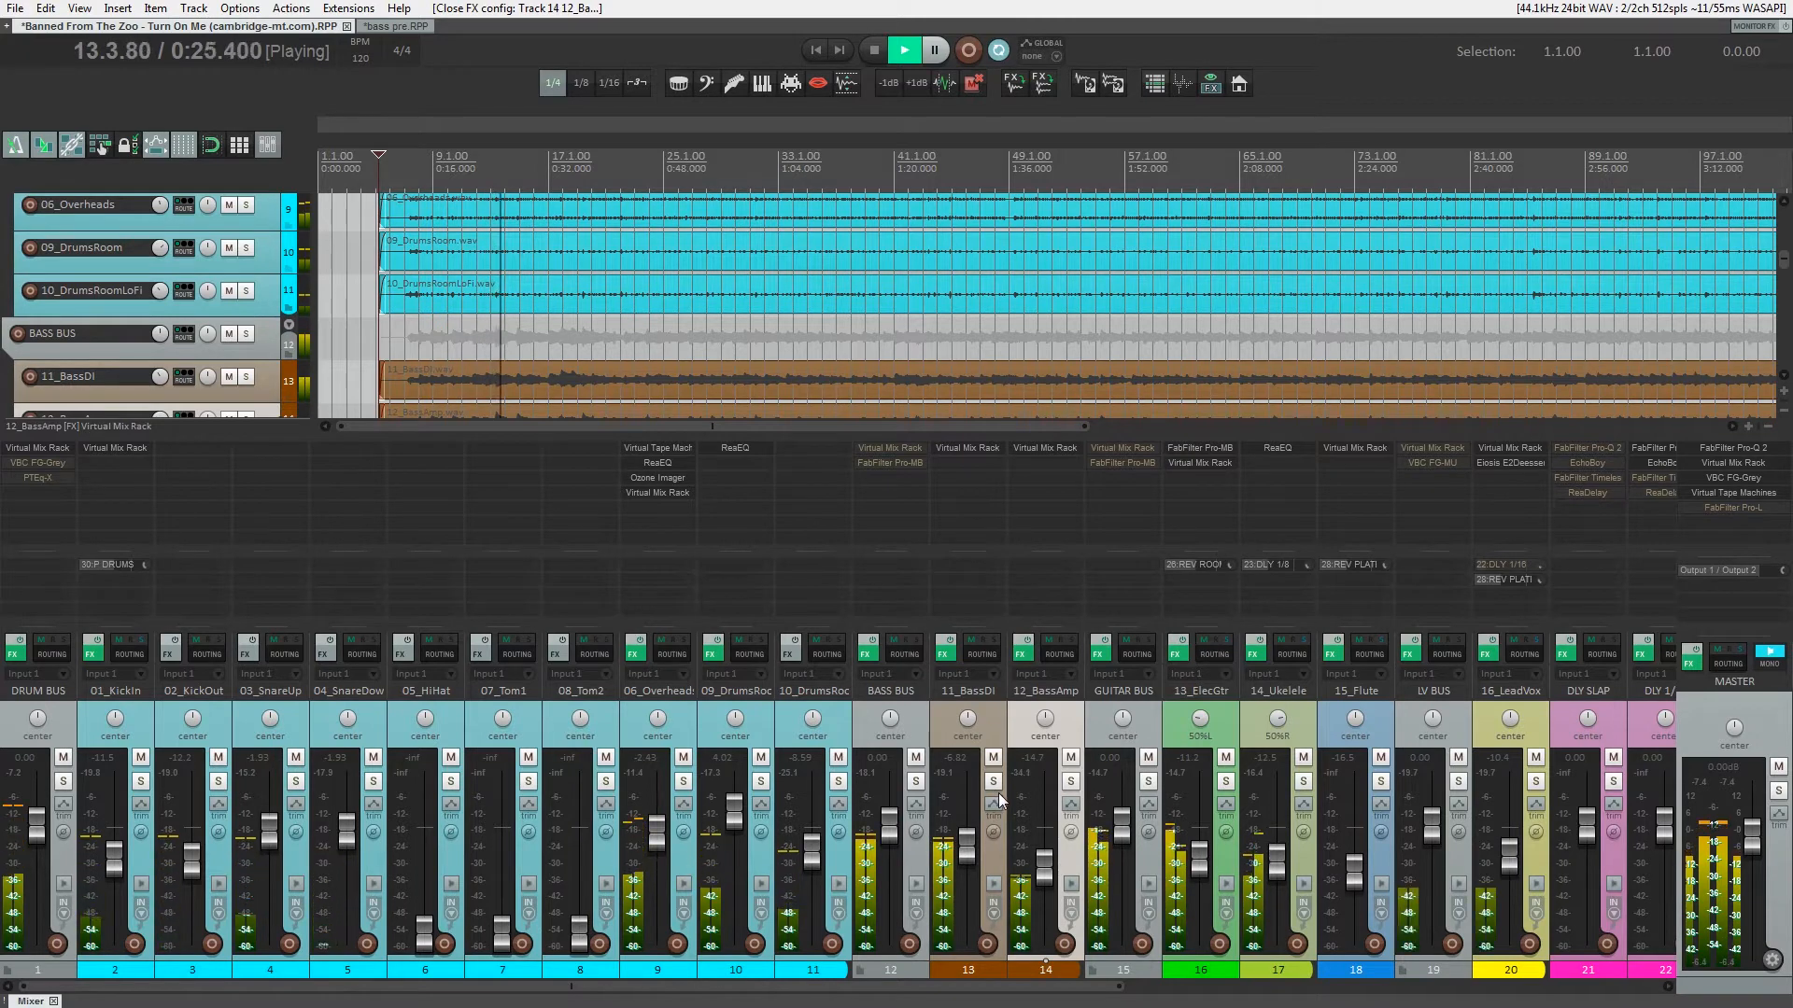
pyautogui.press('space')
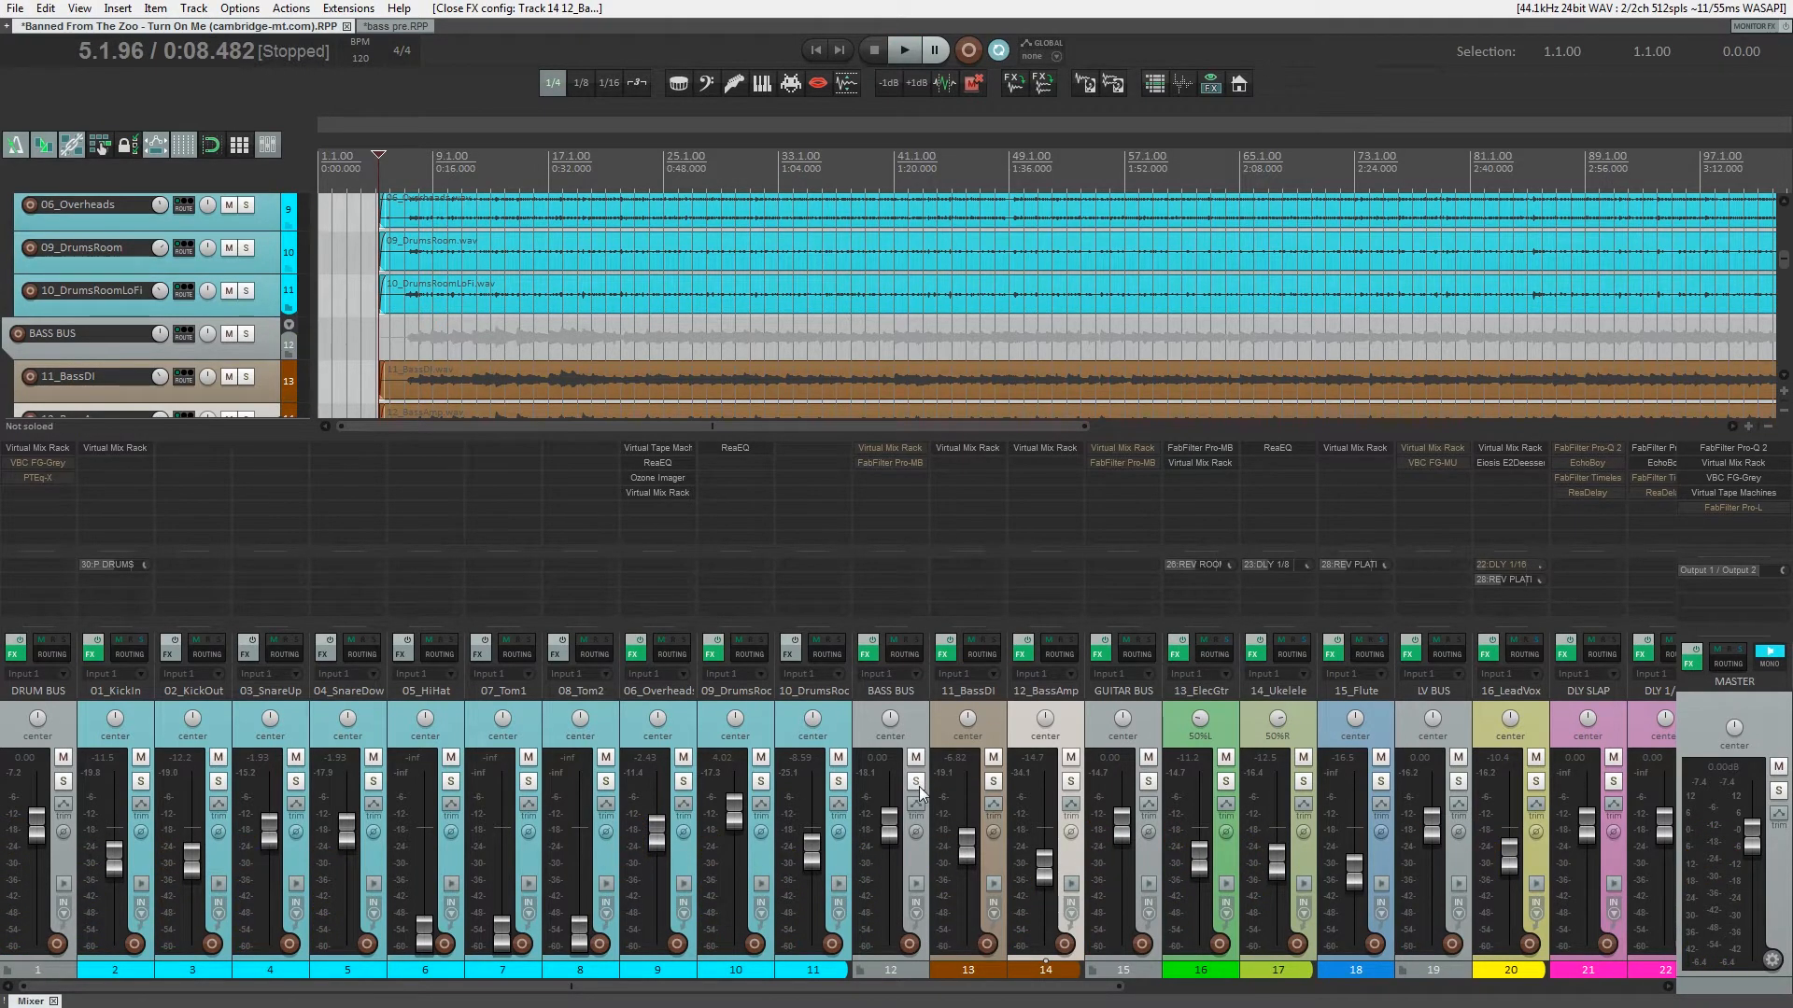
pyautogui.click(916, 782)
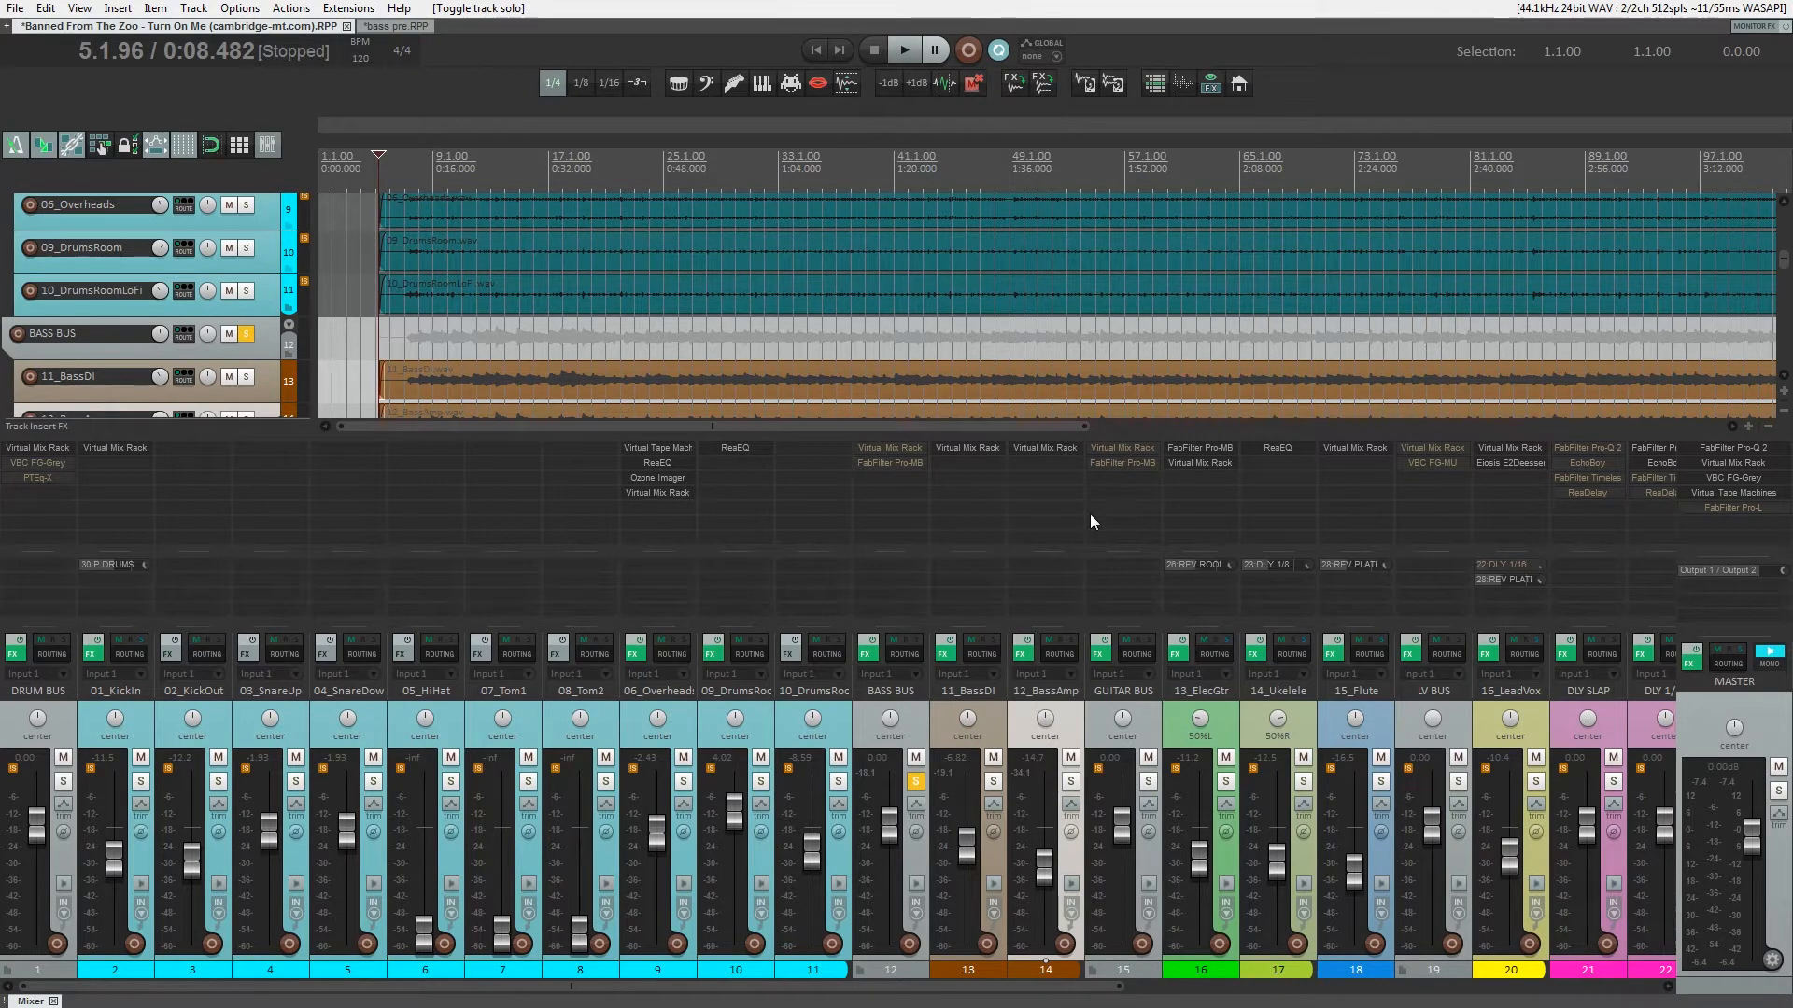
# Step: Examine the AirEQ Air and FG-Stress settings in the Virtual Mix Rack on 11_BassDI
pyautogui.click(983, 452)
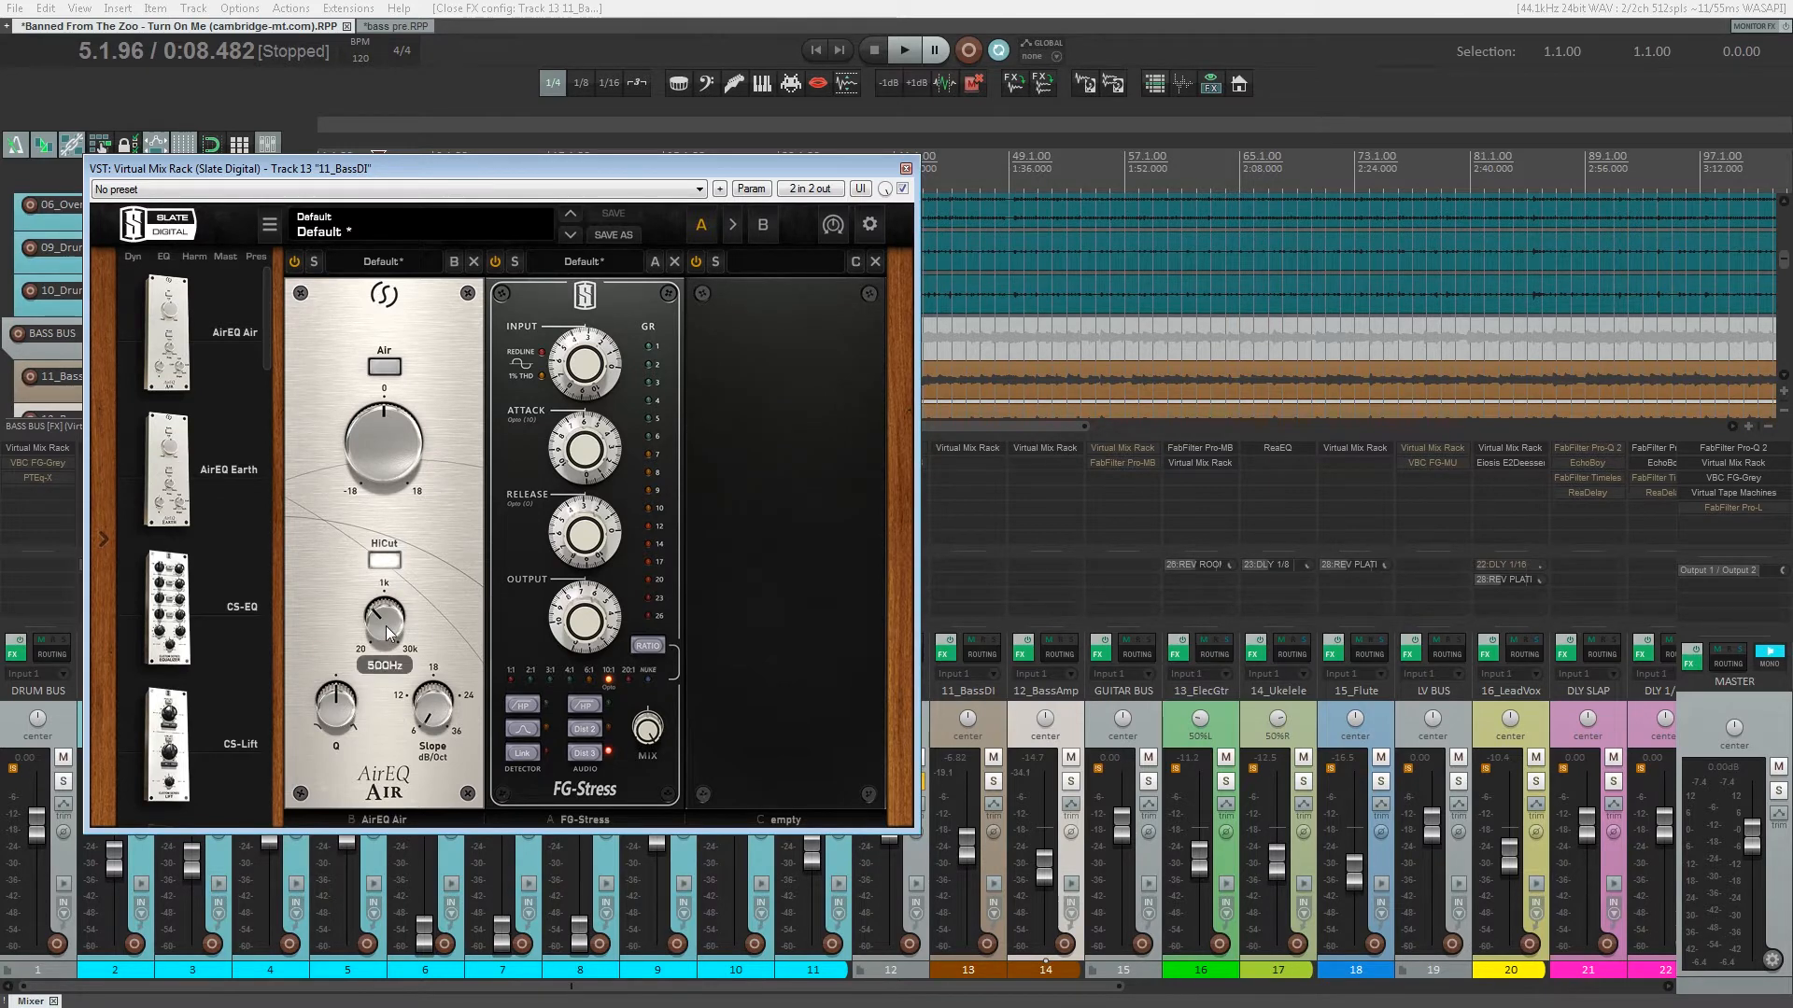
pyautogui.moveTo(589, 383)
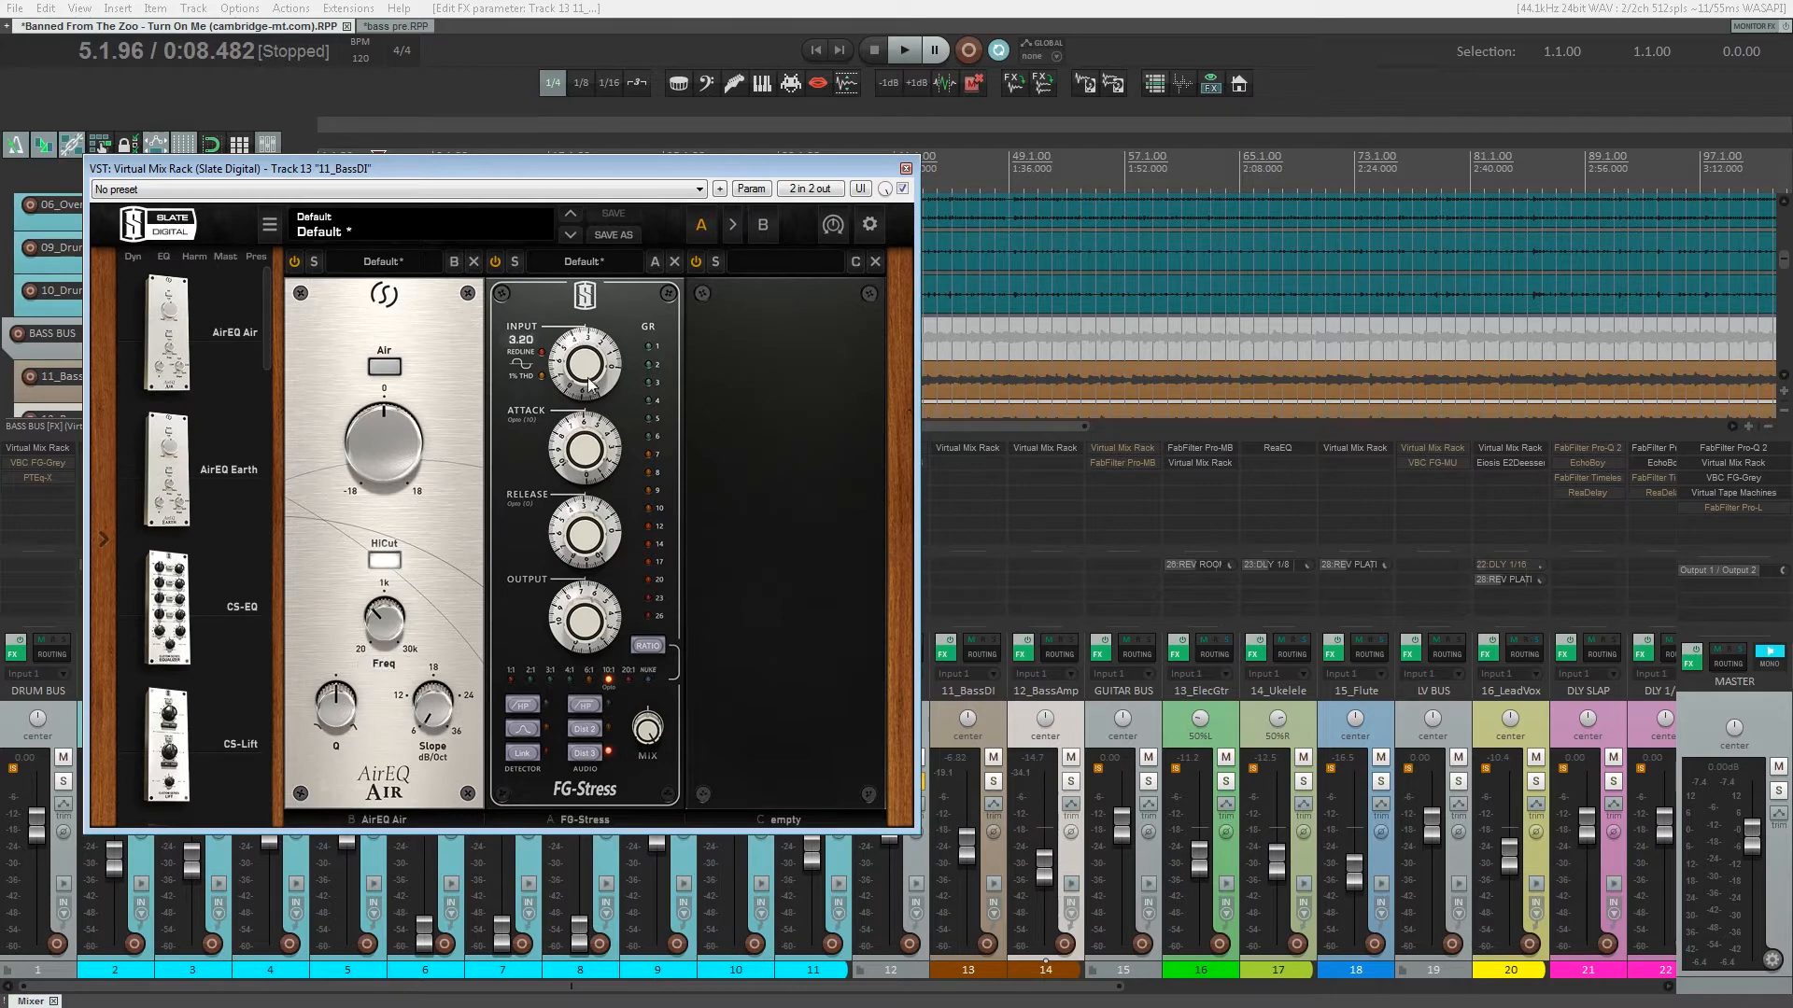
pyautogui.click(906, 169)
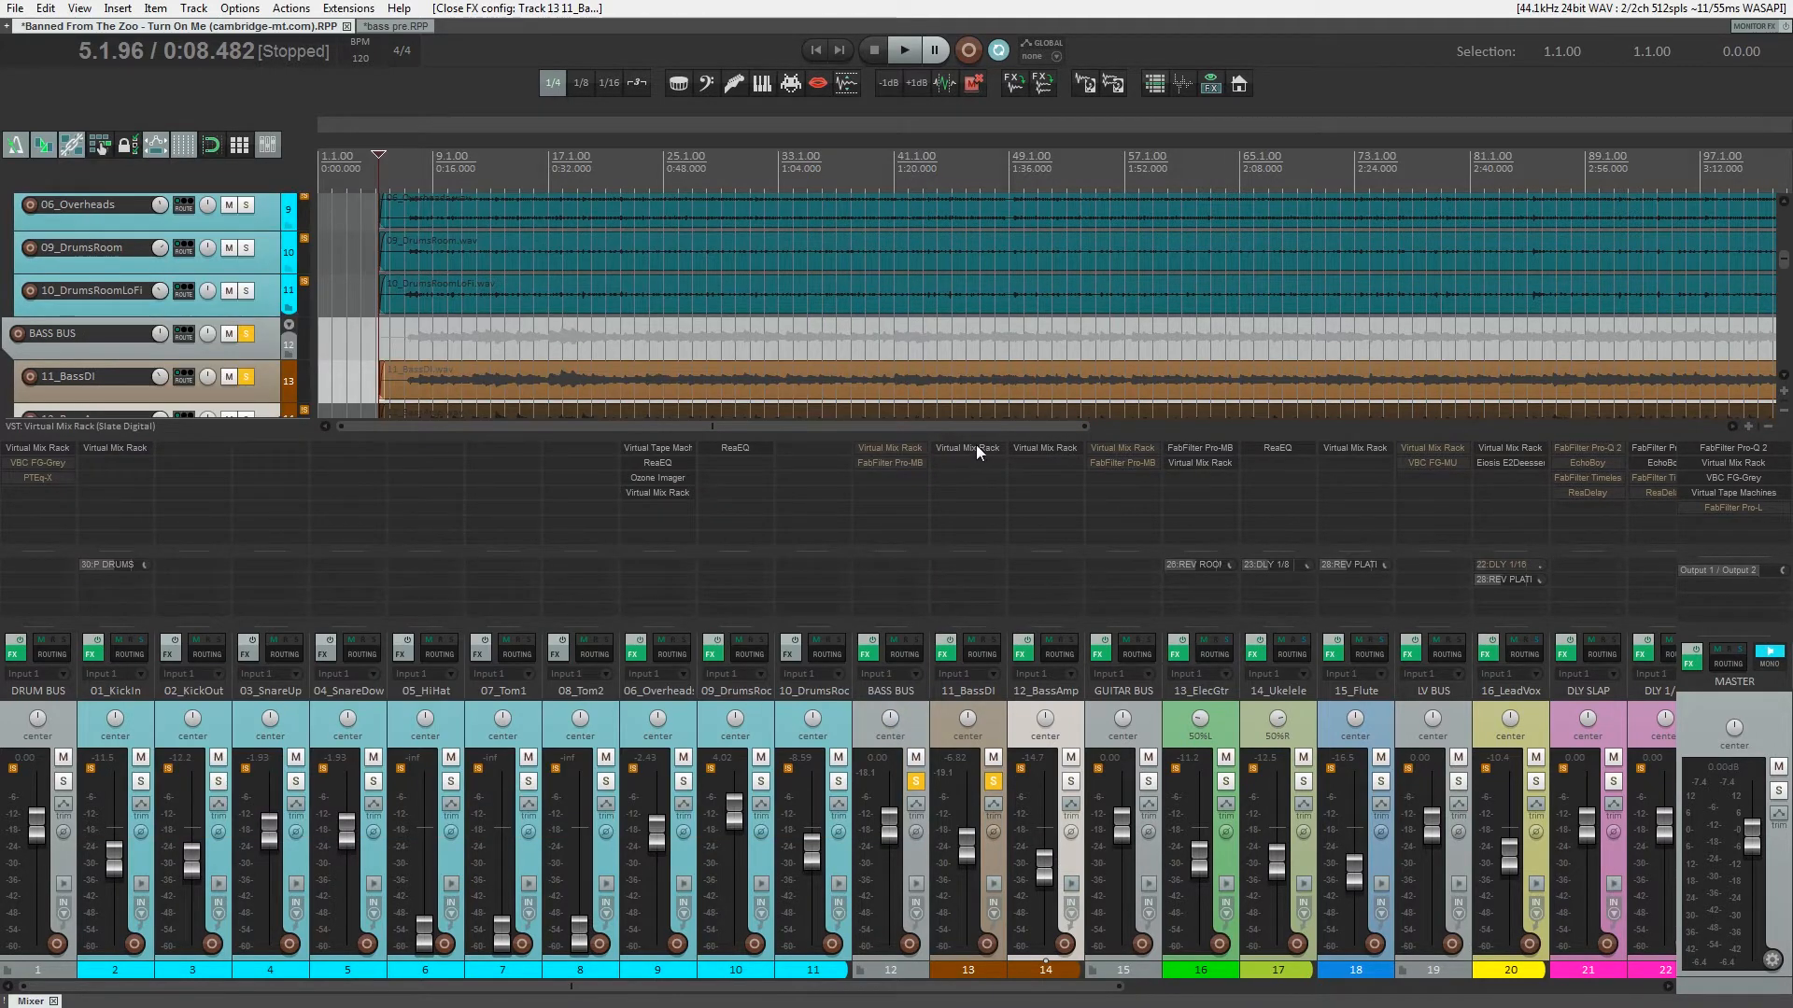
# Step: Play the soloed 11_BassDI from about bar 7 while switching on AirEQ Air and FG-Stress in its Virtual Mix Rack
pyautogui.click(977, 450)
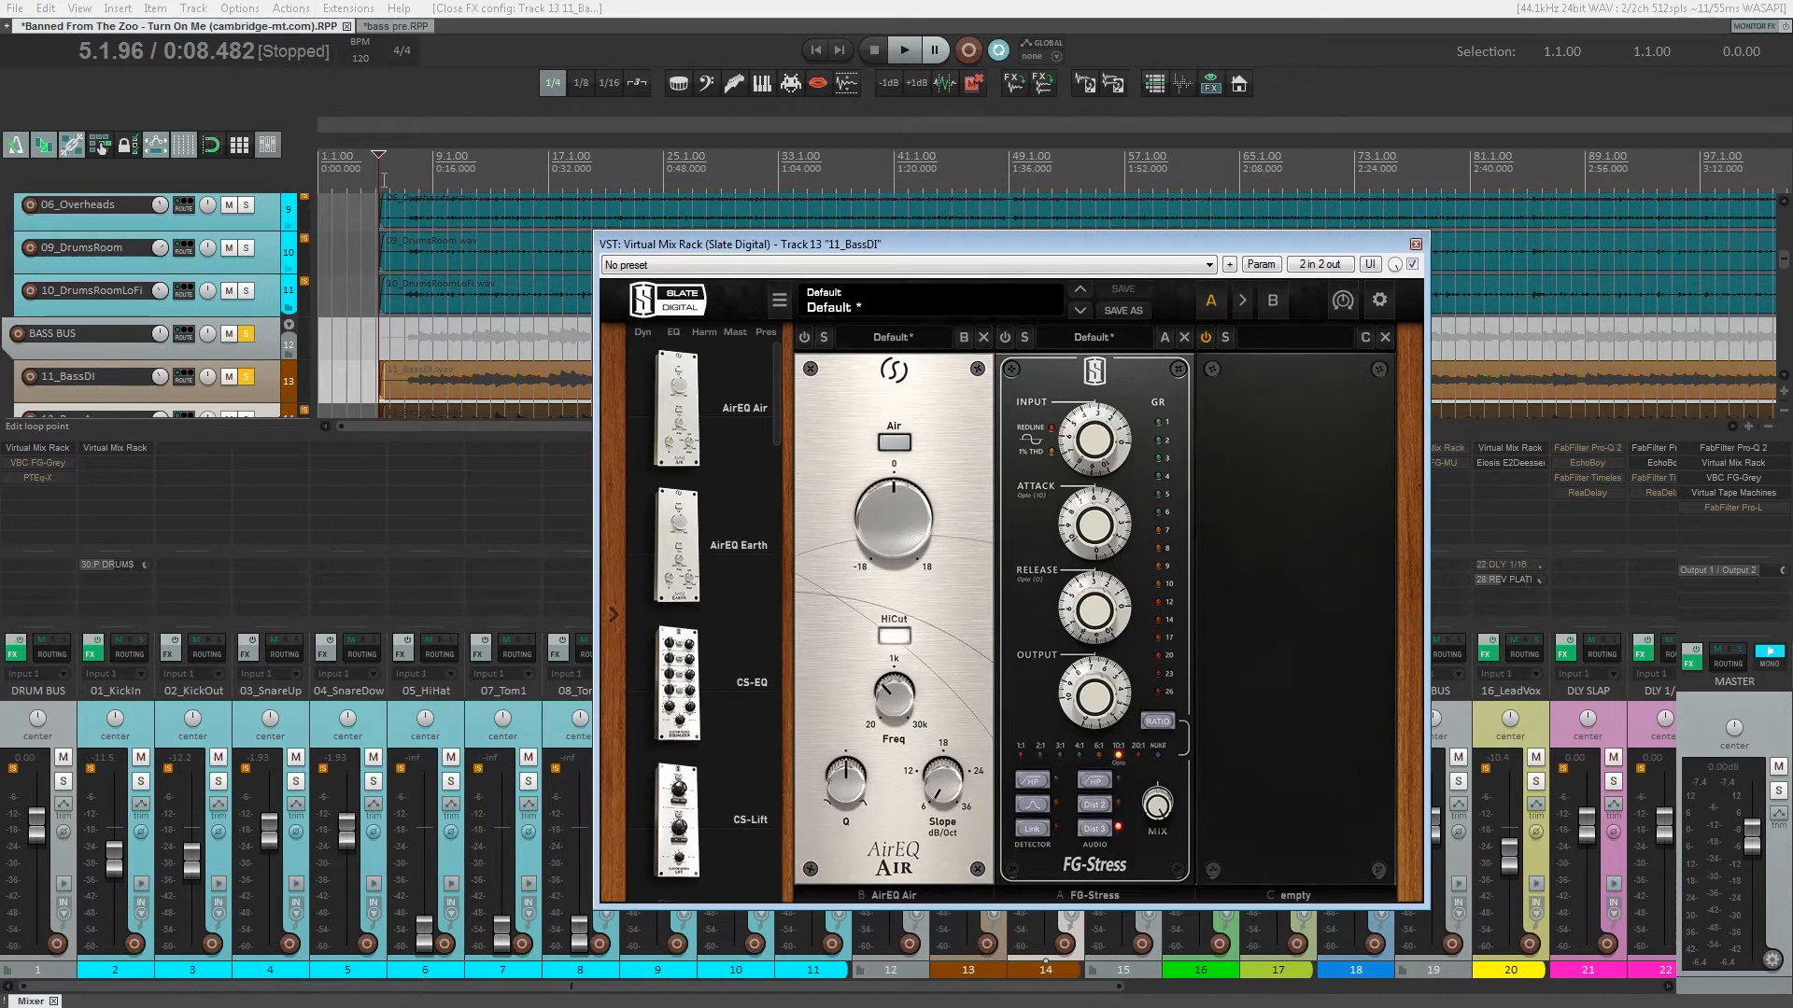
pyautogui.moveTo(417, 178); pyautogui.dragTo(405, 175)
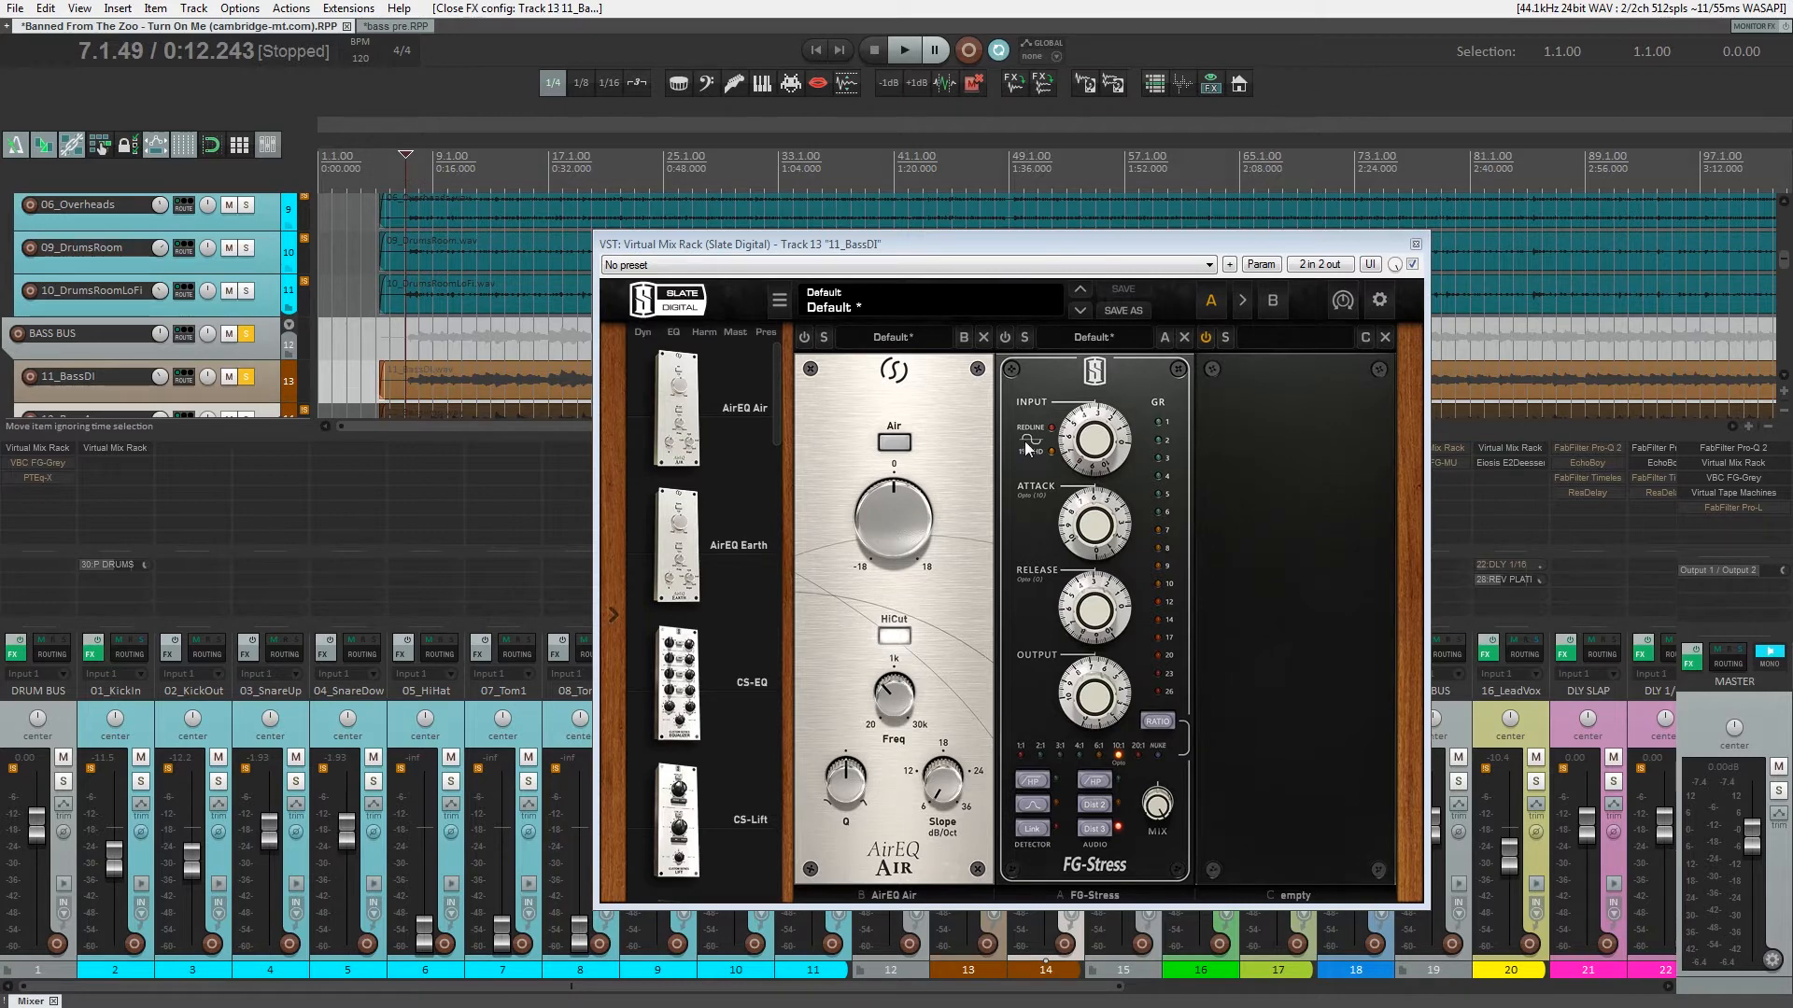
pyautogui.press('space')
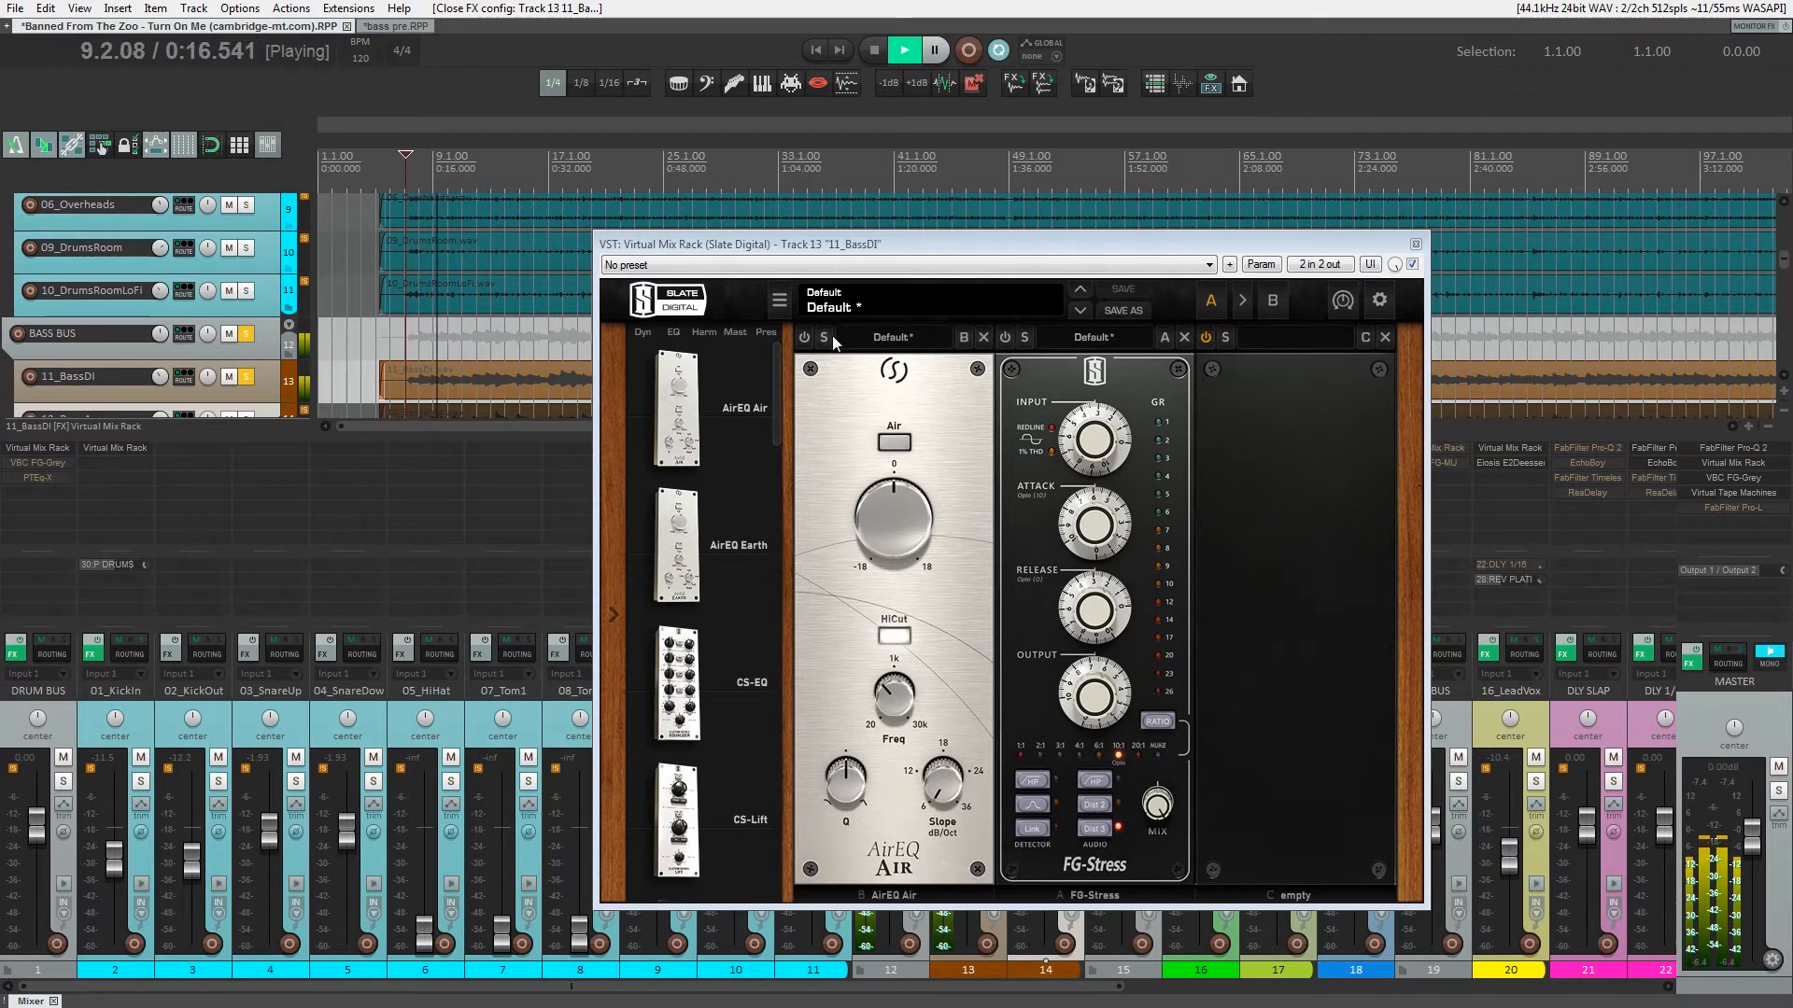
pyautogui.click(803, 338)
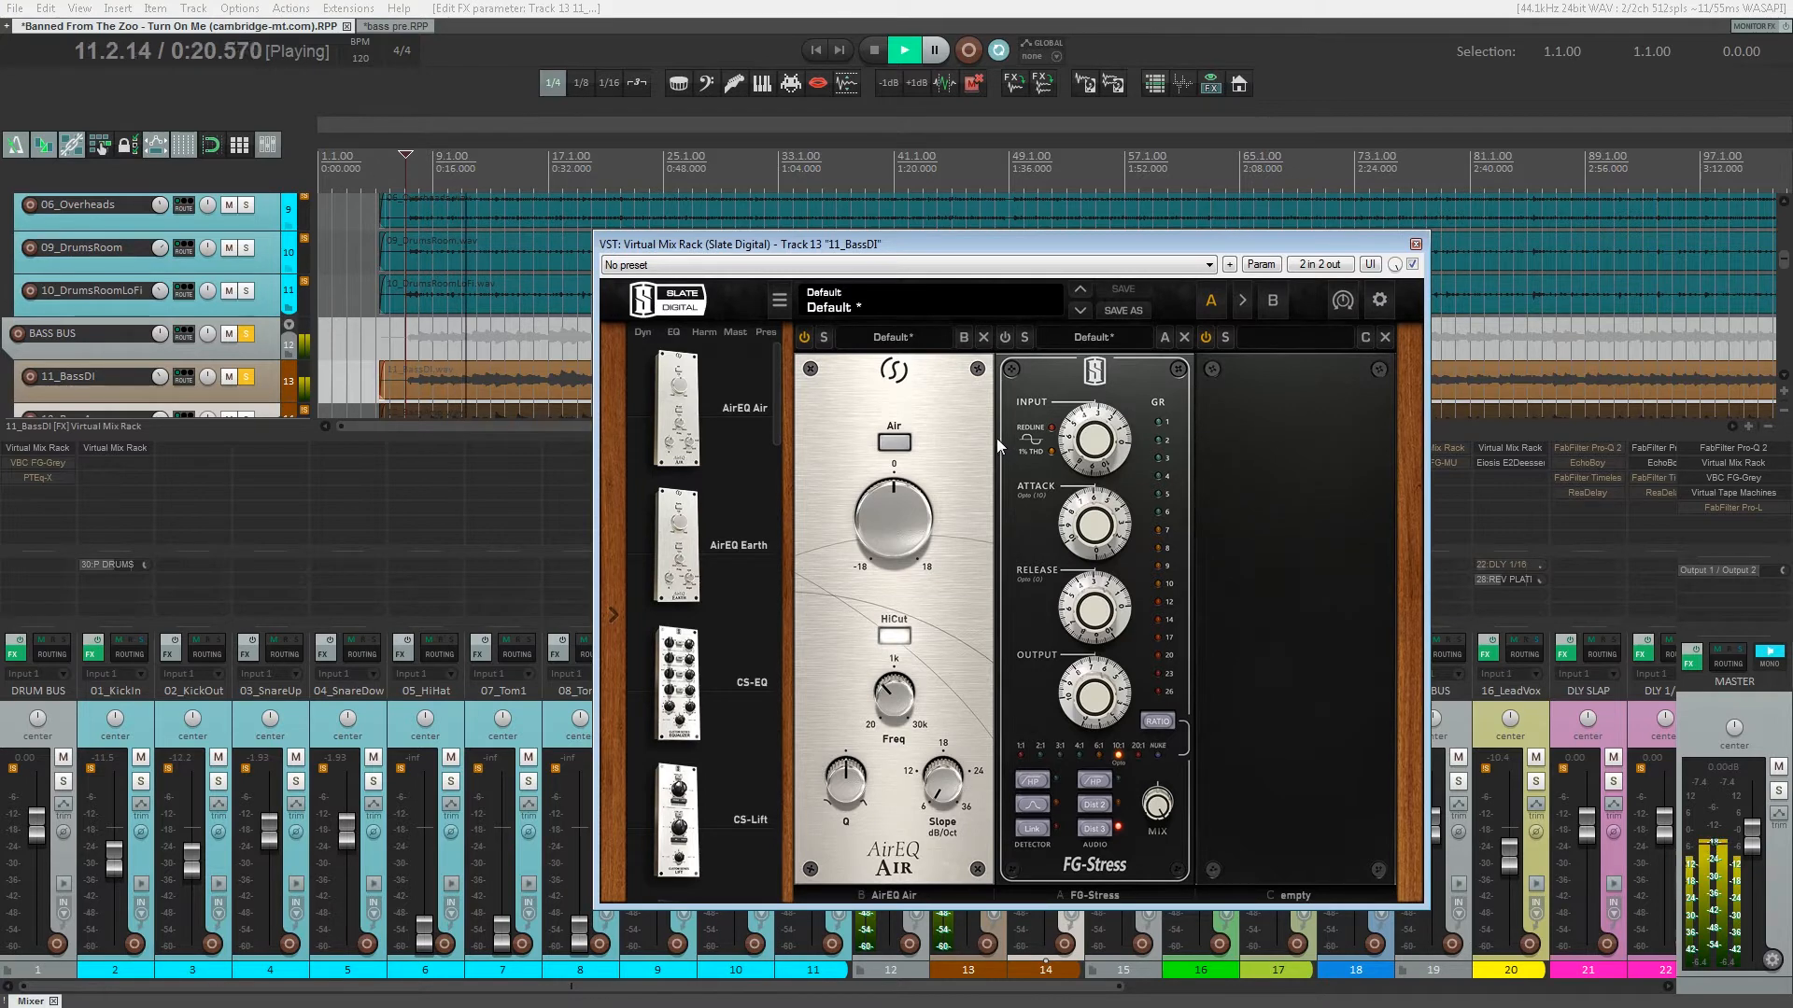
pyautogui.click(1006, 338)
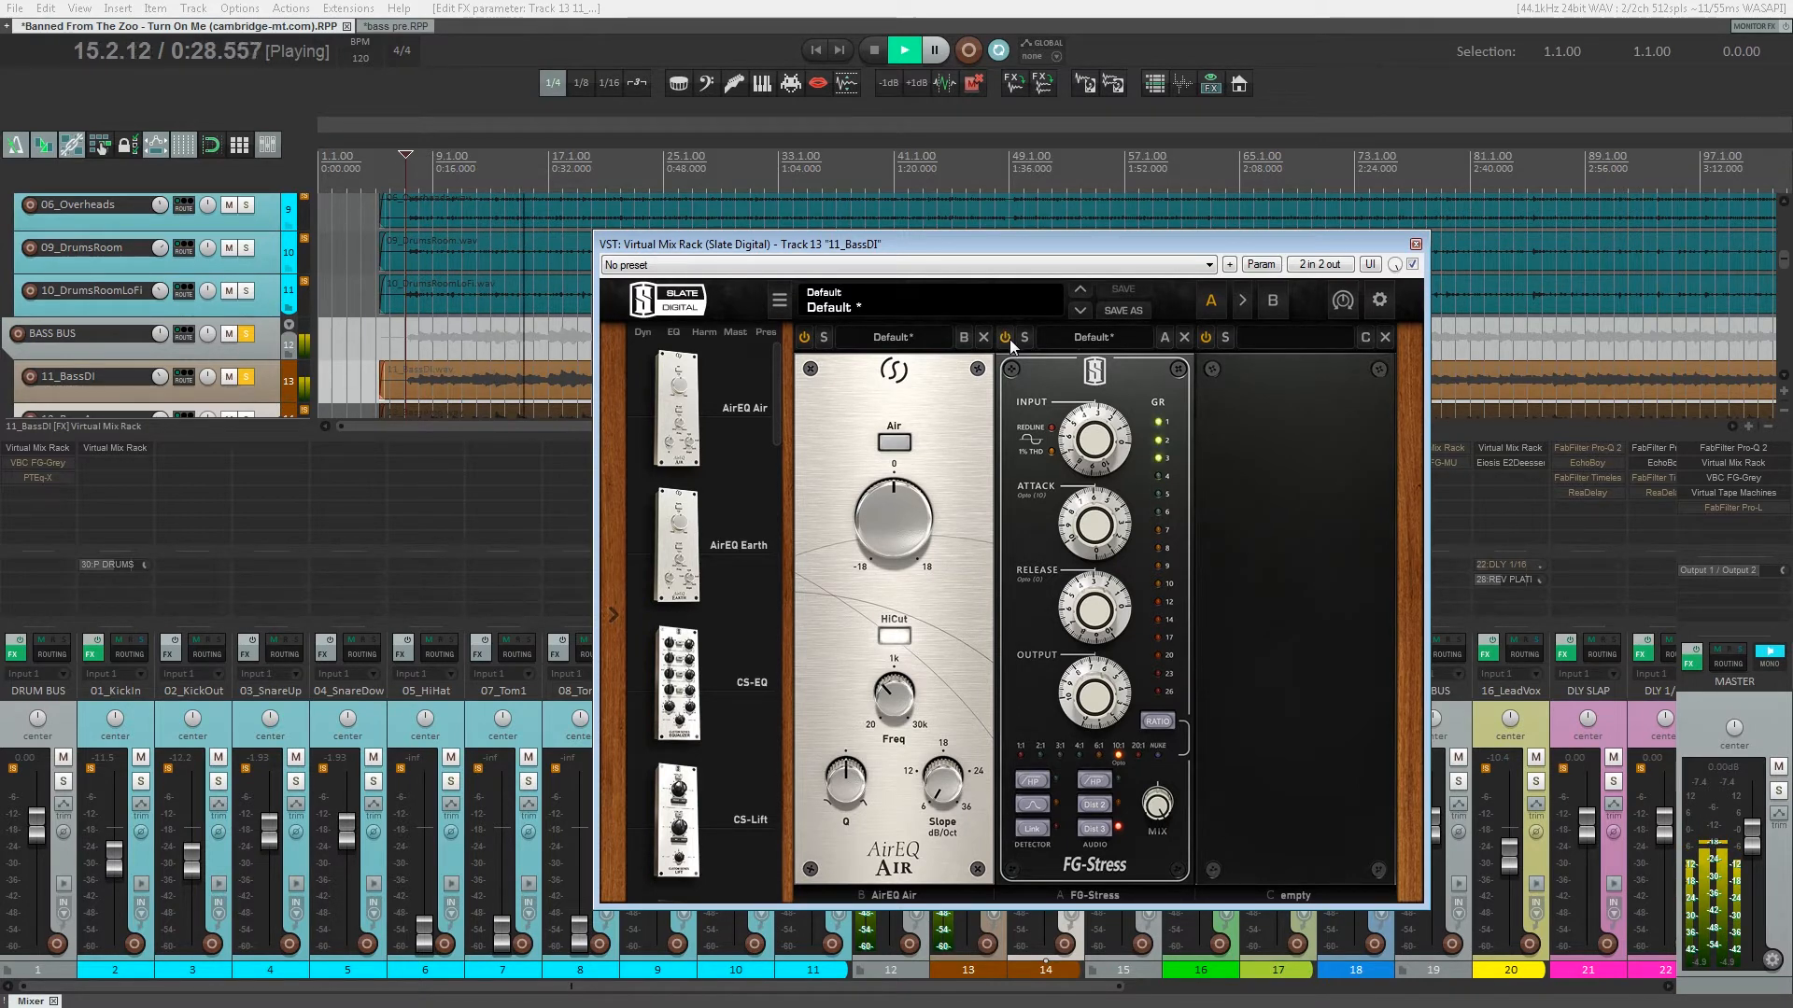
pyautogui.click(1416, 245)
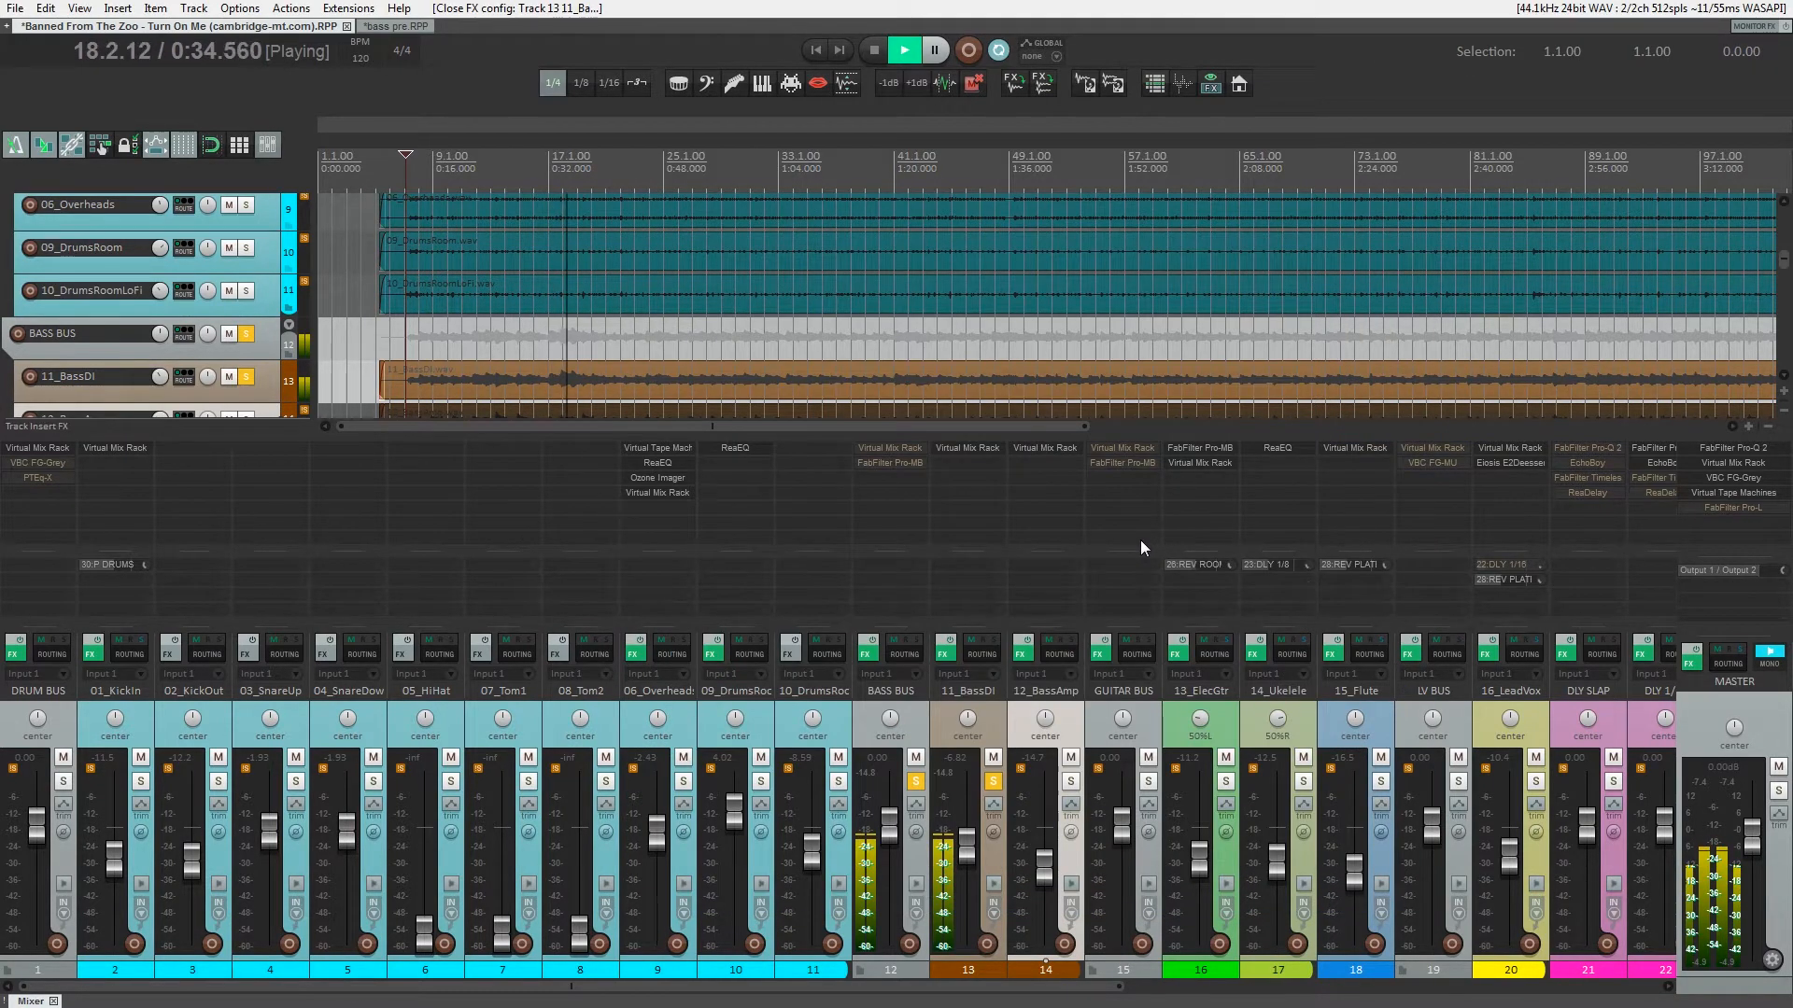
pyautogui.press('space')
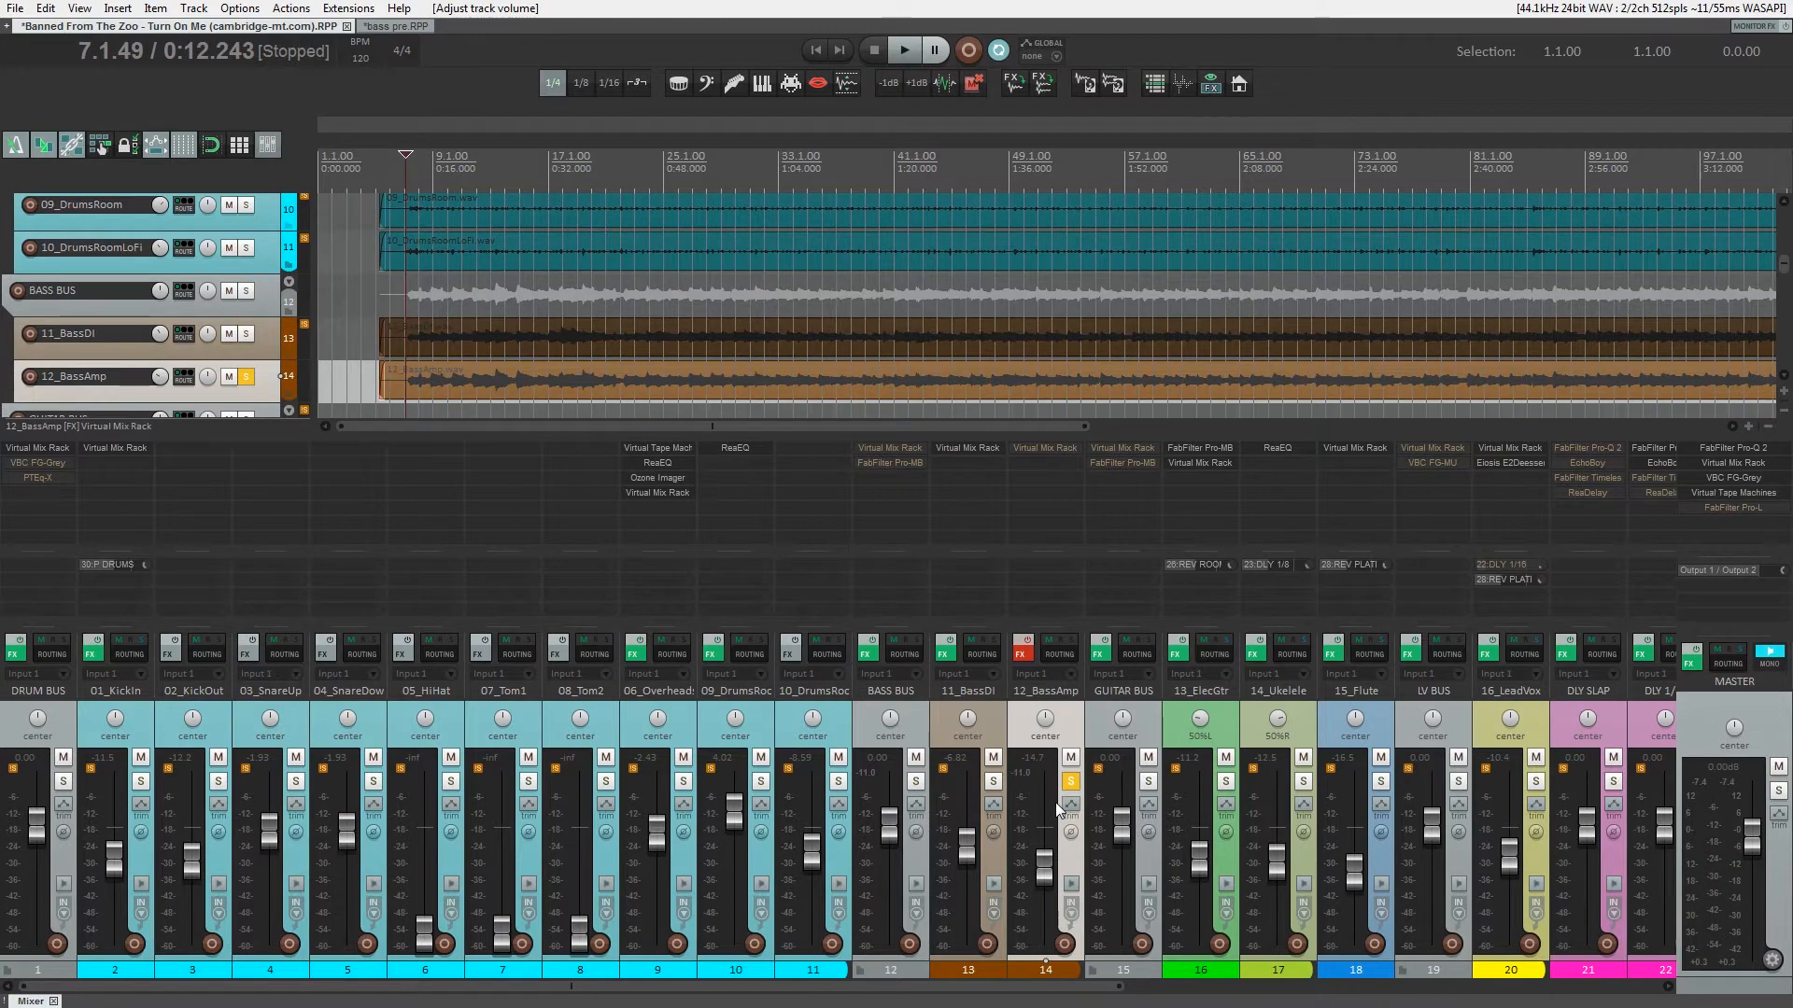
# Step: Try the soloed 12_BassAmp with its effects bypassed and its fader raised to about -6.4 dB, and undo both changes
pyautogui.press('space')
pyautogui.moveTo(1050, 871); pyautogui.dragTo(1050, 846)
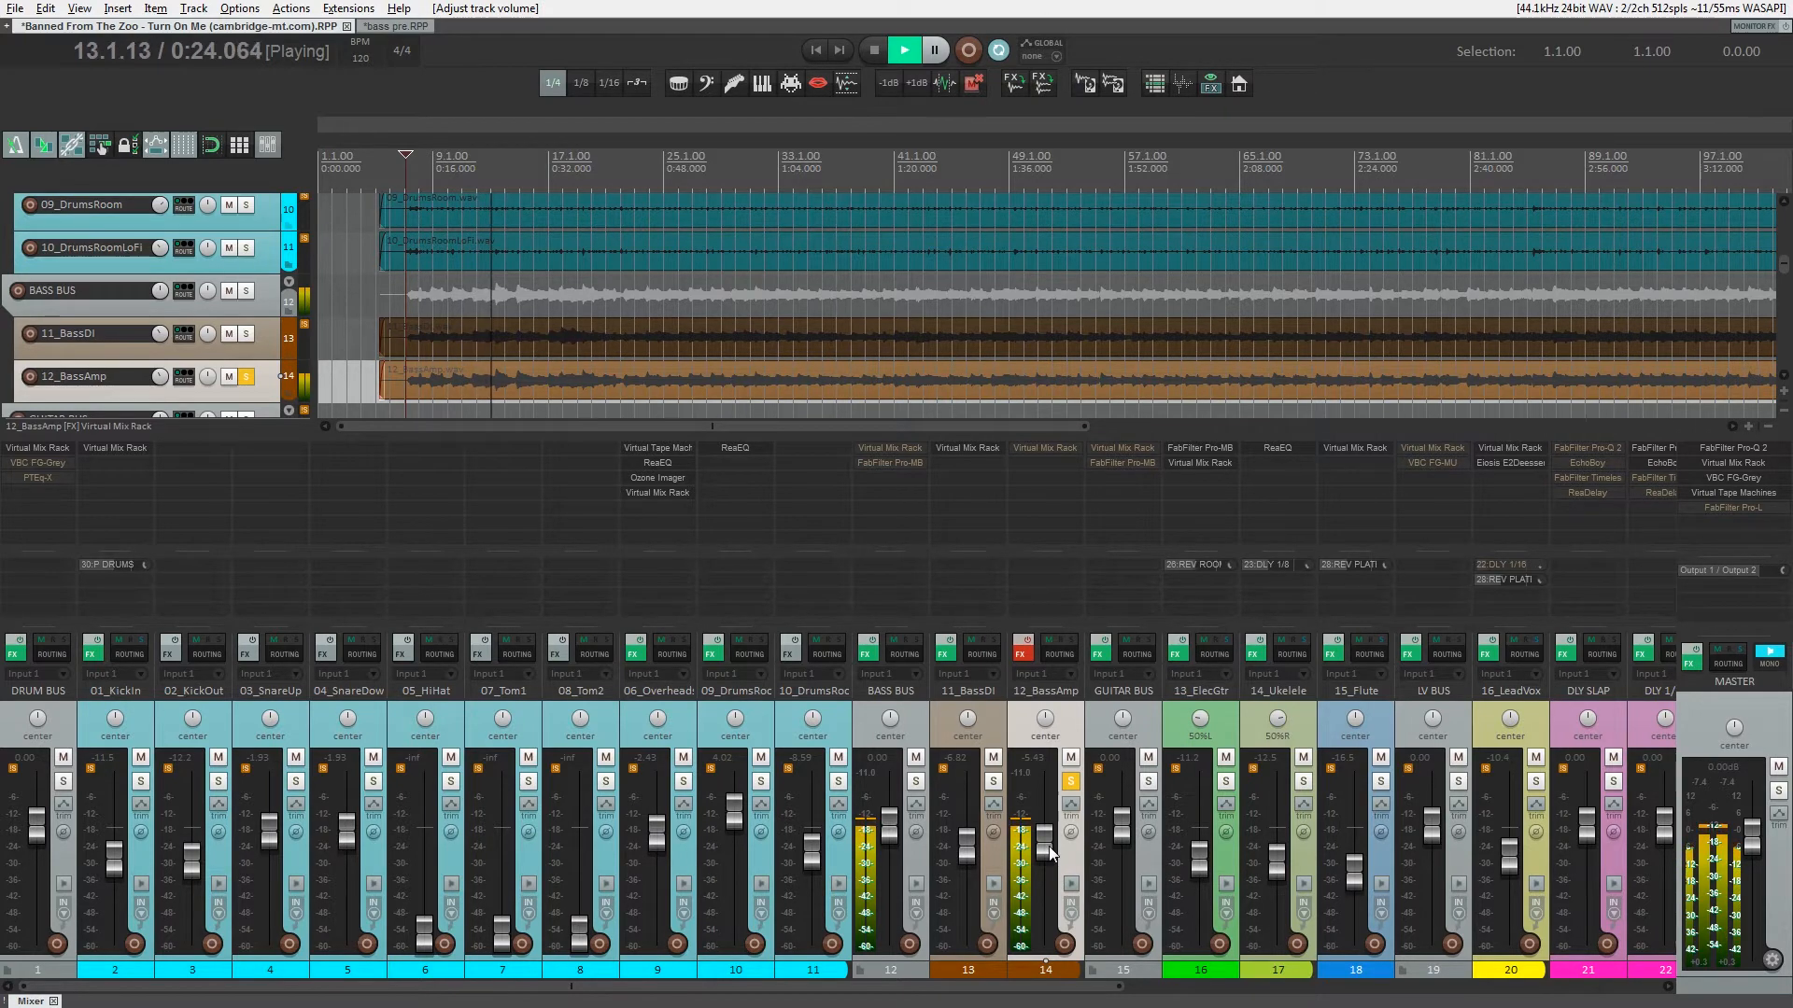
pyautogui.press('space')
pyautogui.hotkey('ctrl', 'z')
pyautogui.hotkey('ctrl', 'z')
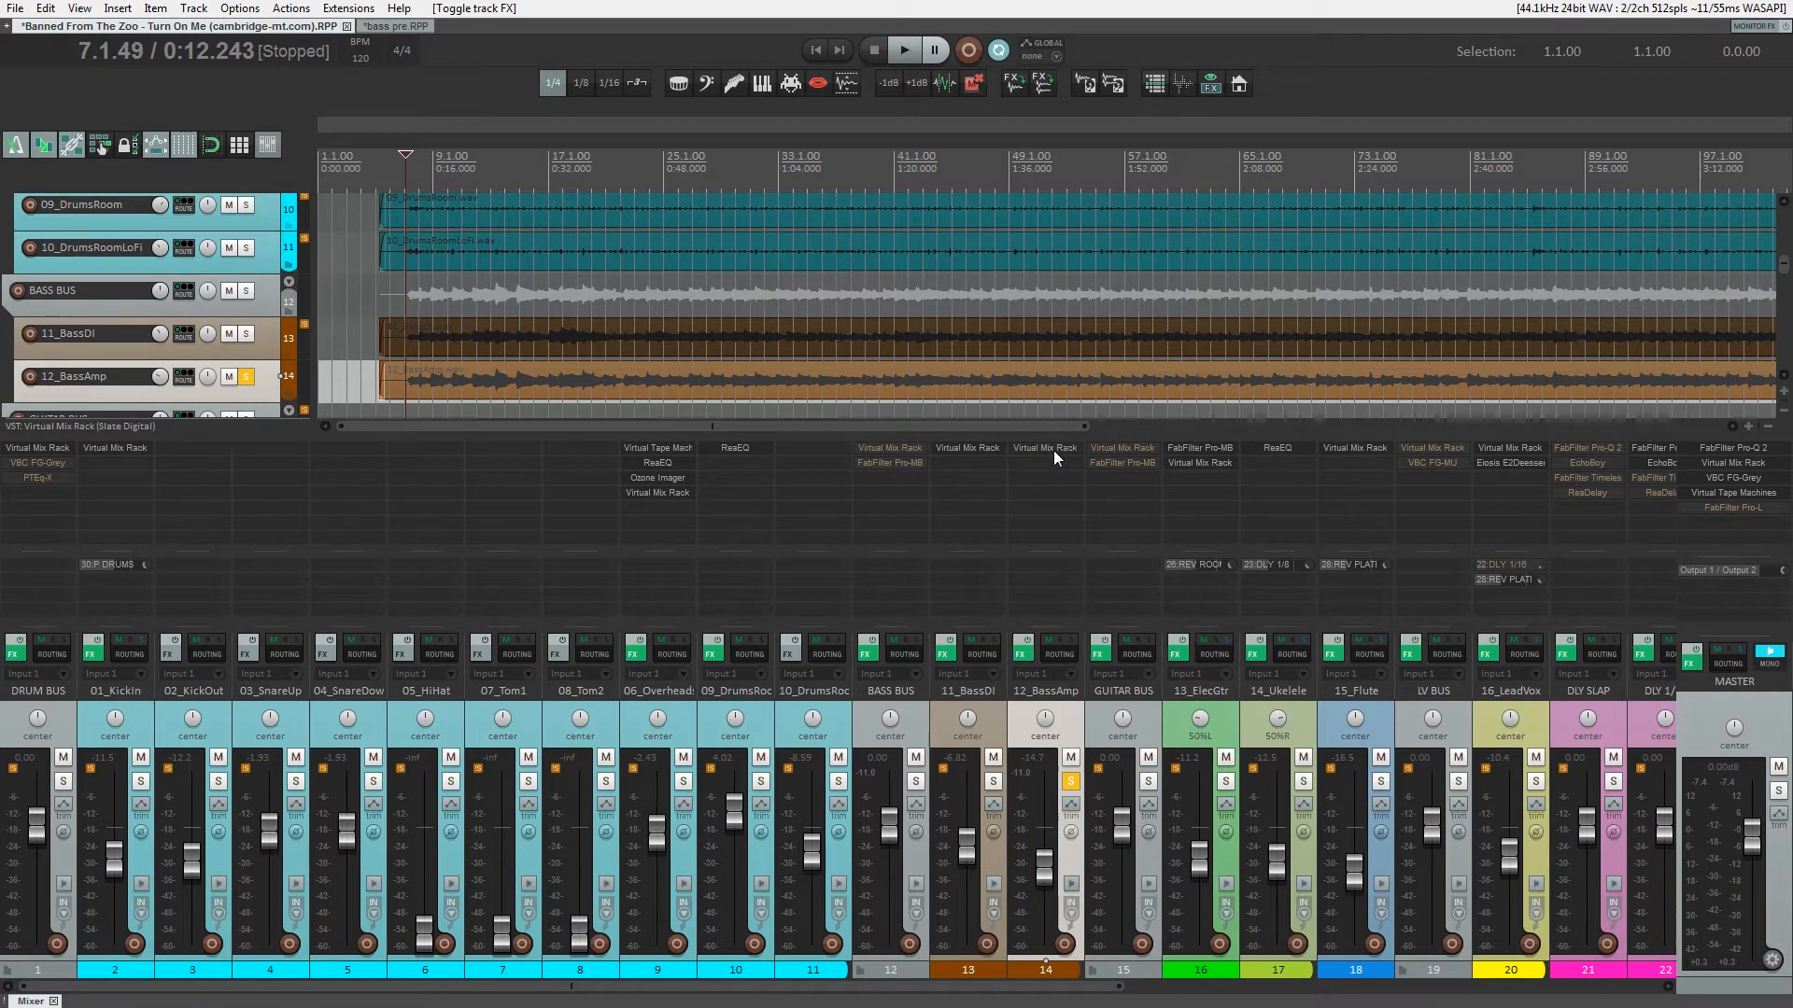
# Step: Examine the Custom Series Equalizer settings in the Virtual Mix Rack on 12_BassAmp
pyautogui.click(1055, 450)
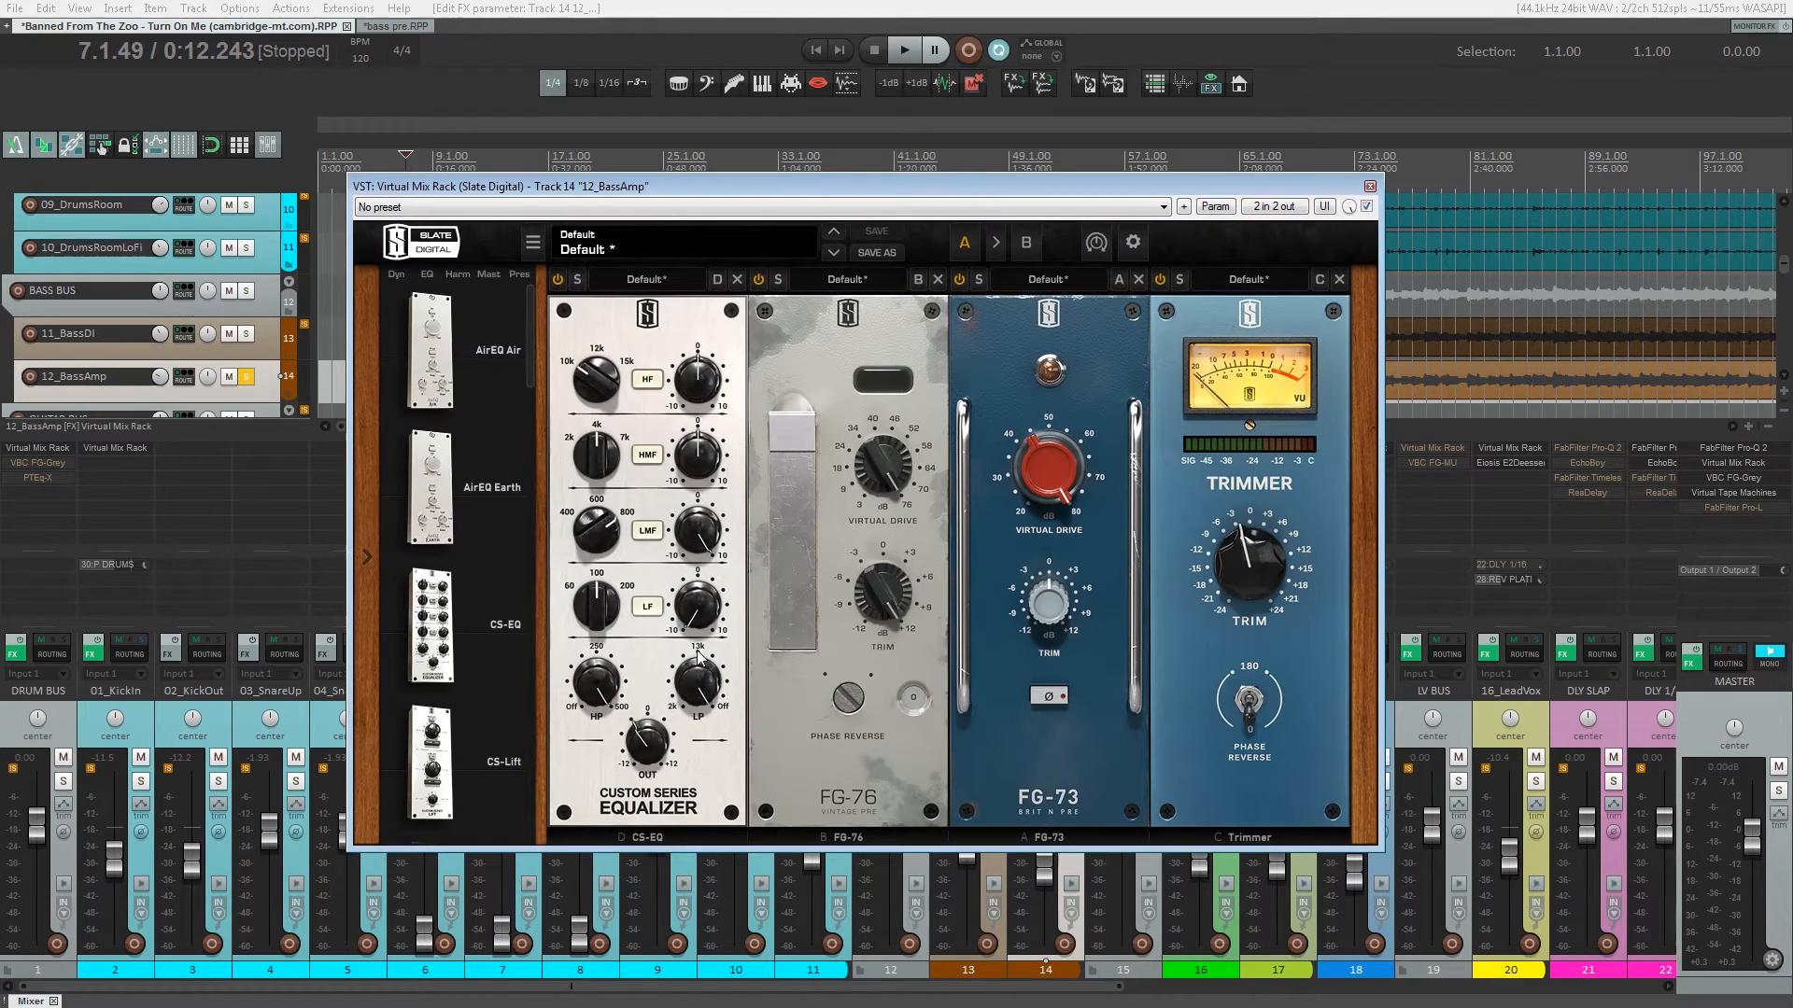
pyautogui.moveTo(600, 691)
pyautogui.moveTo(713, 522)
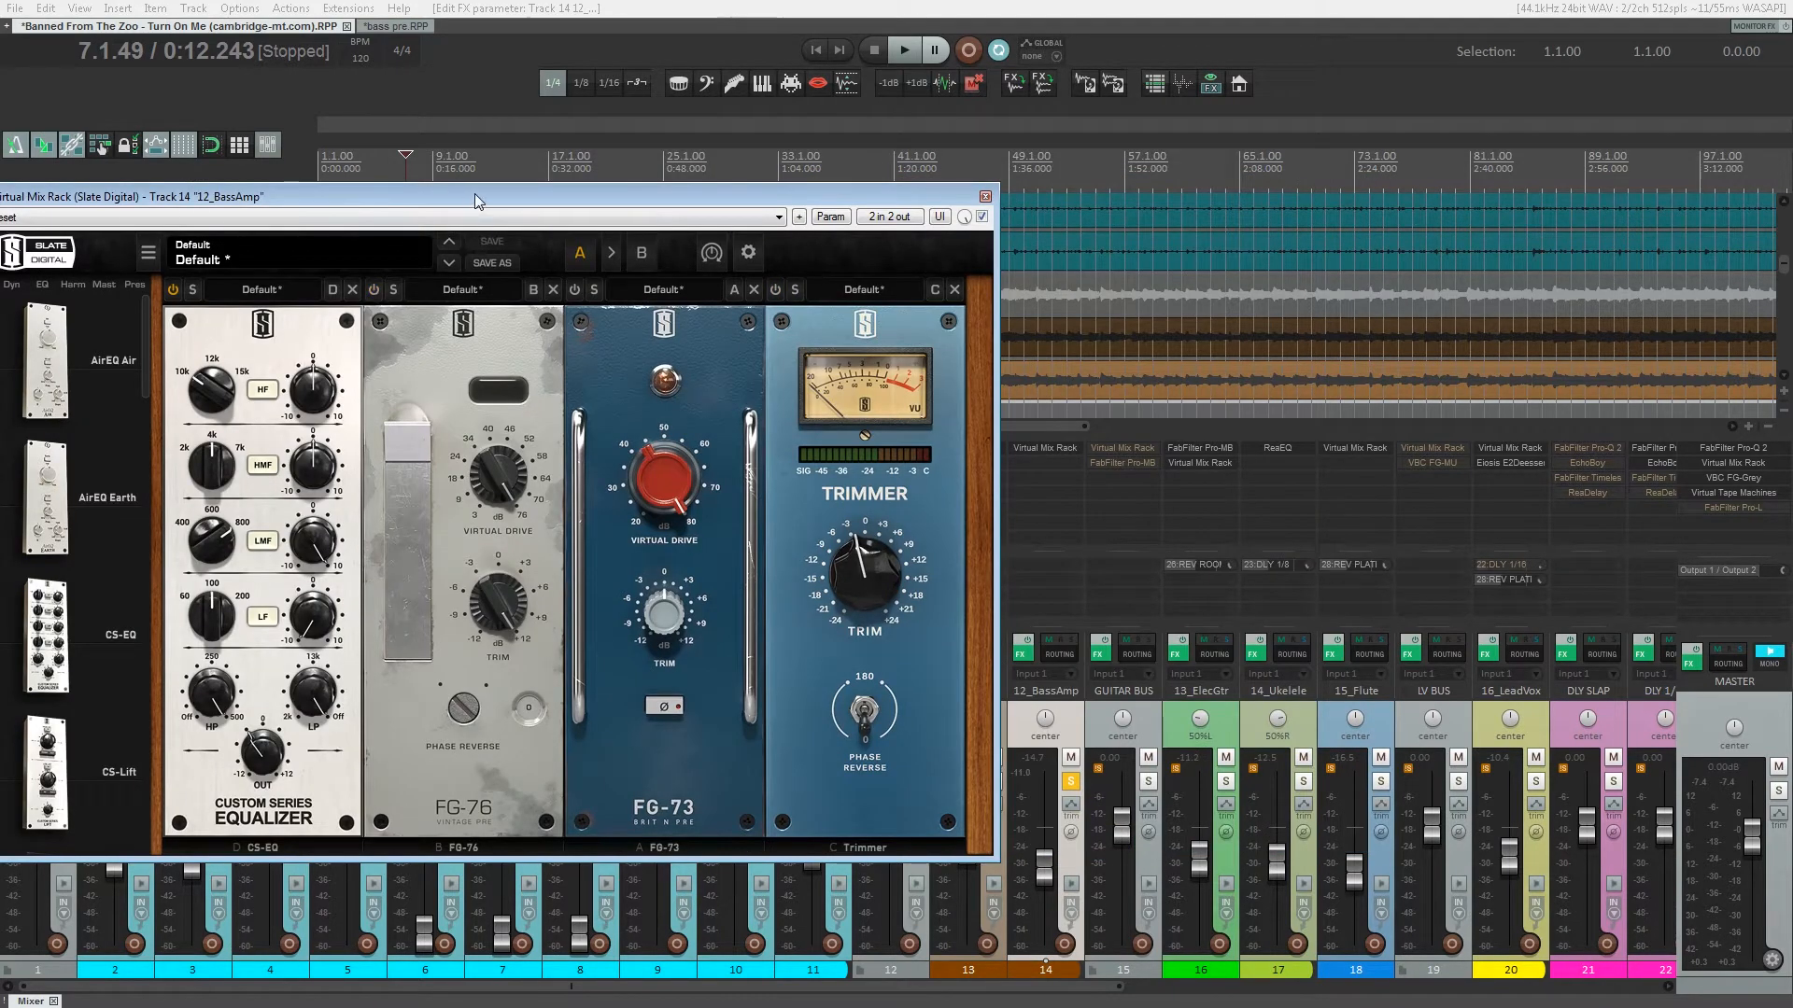
pyautogui.moveTo(474, 193); pyautogui.dragTo(577, 182)
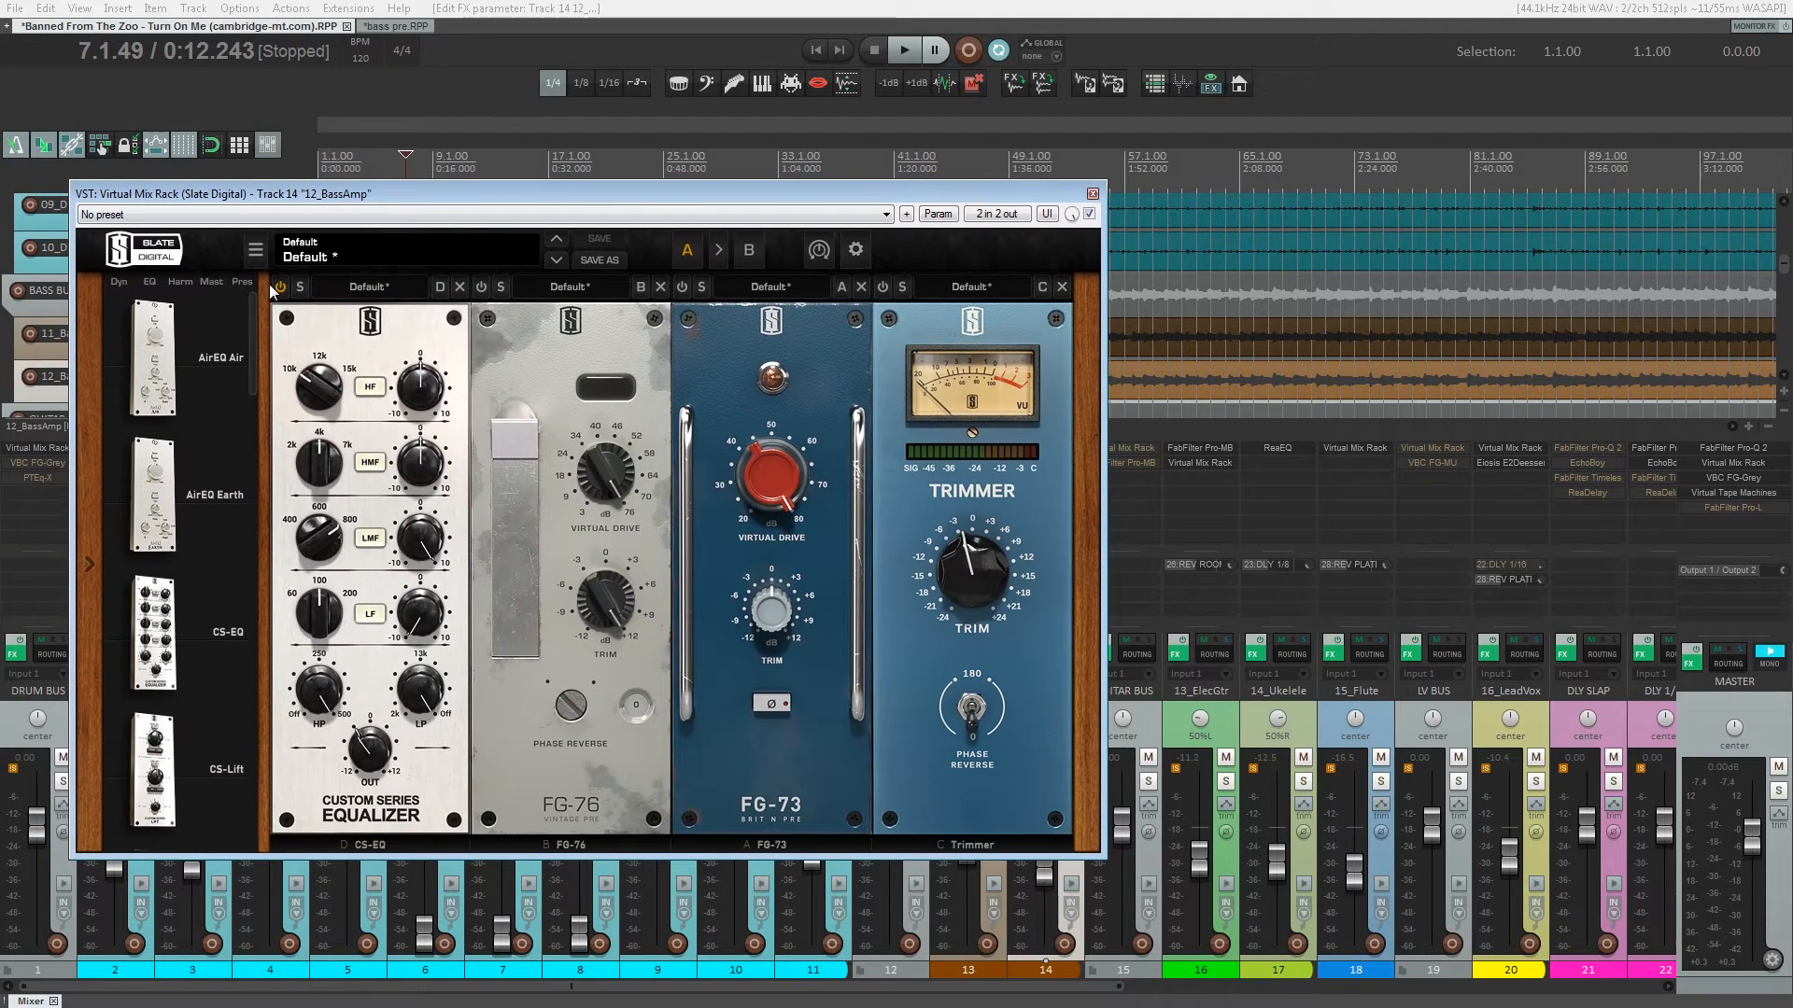
# Step: Play the soloed 12_BassAmp while switching on the FG-76 and FG-73 modules in its Virtual Mix Rack one after another
pyautogui.press('space')
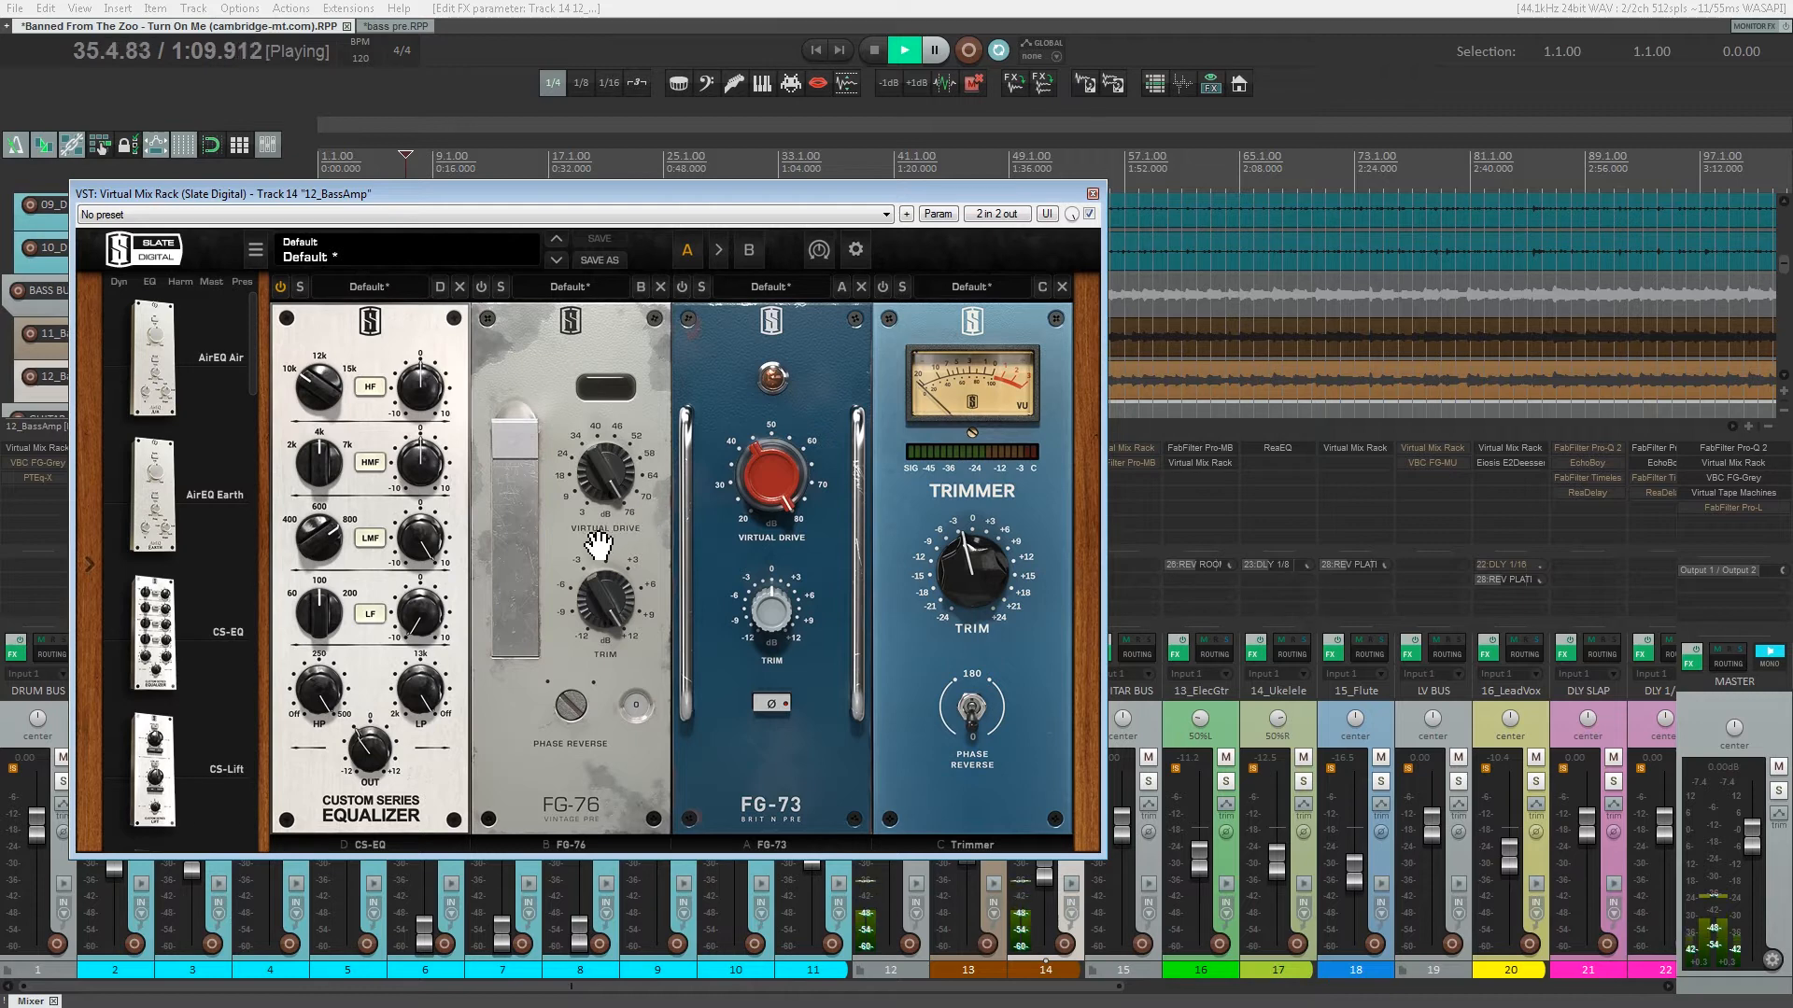
pyautogui.moveTo(622, 509); pyautogui.dragTo(689, 621)
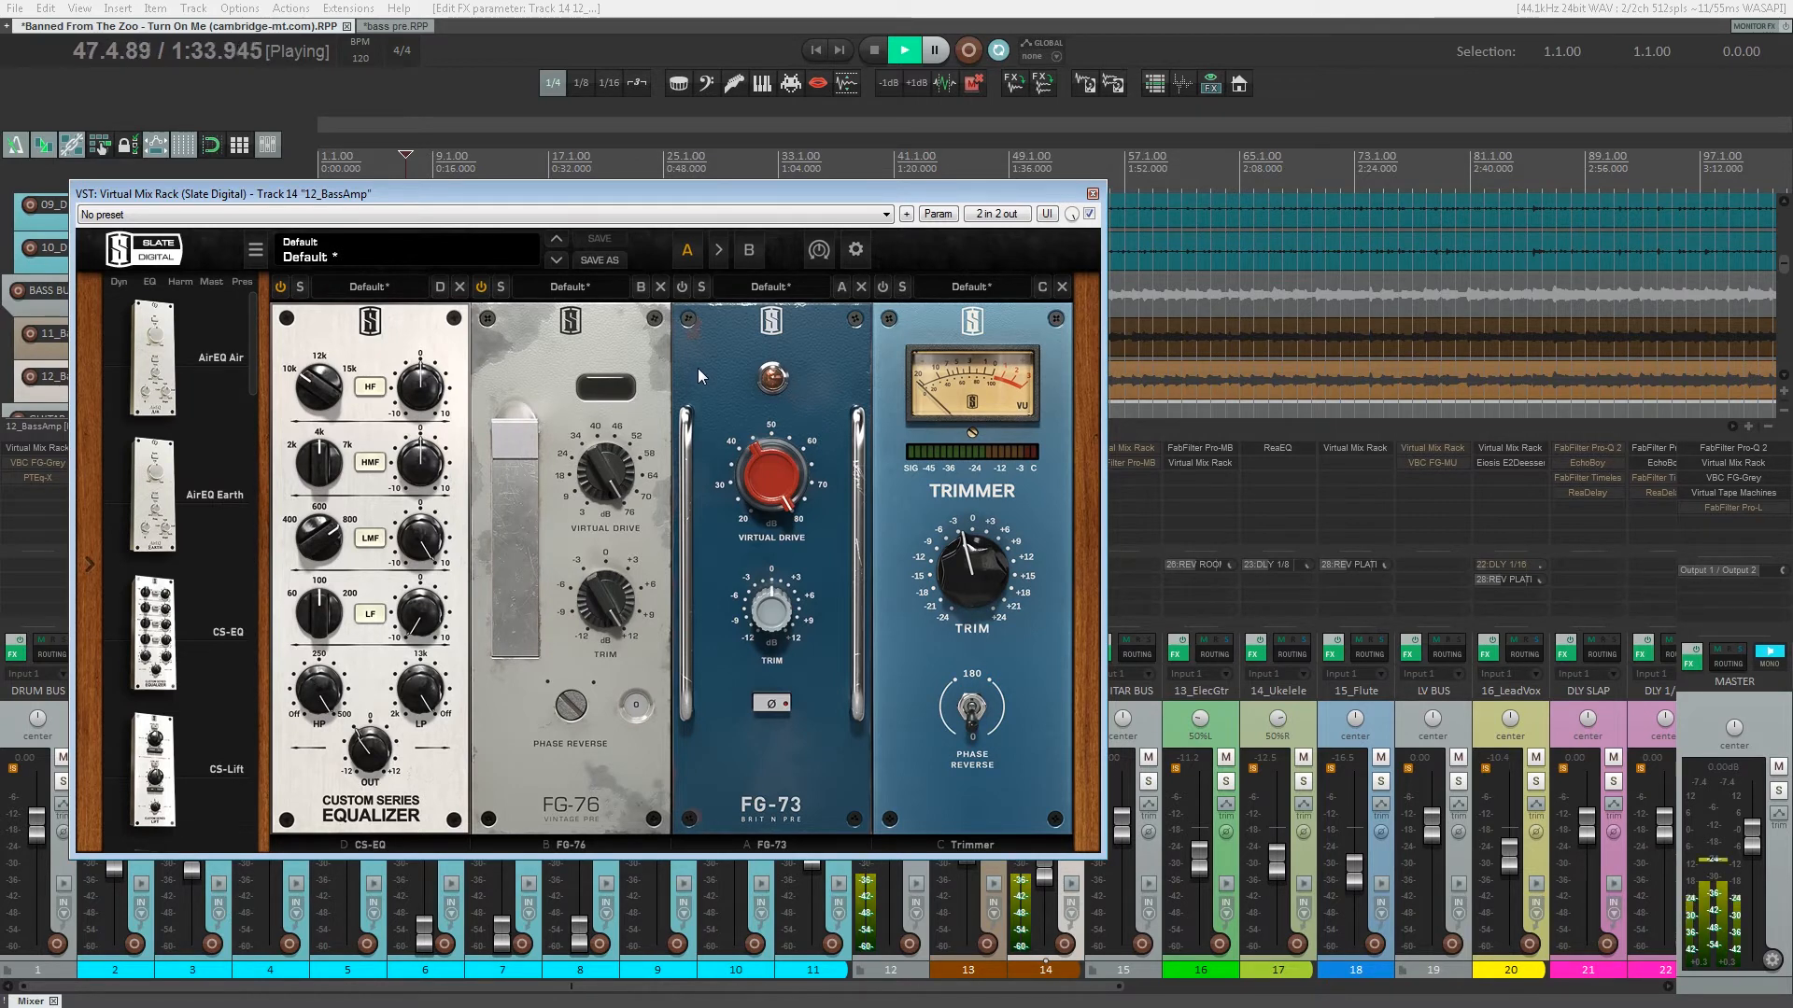
pyautogui.click(681, 289)
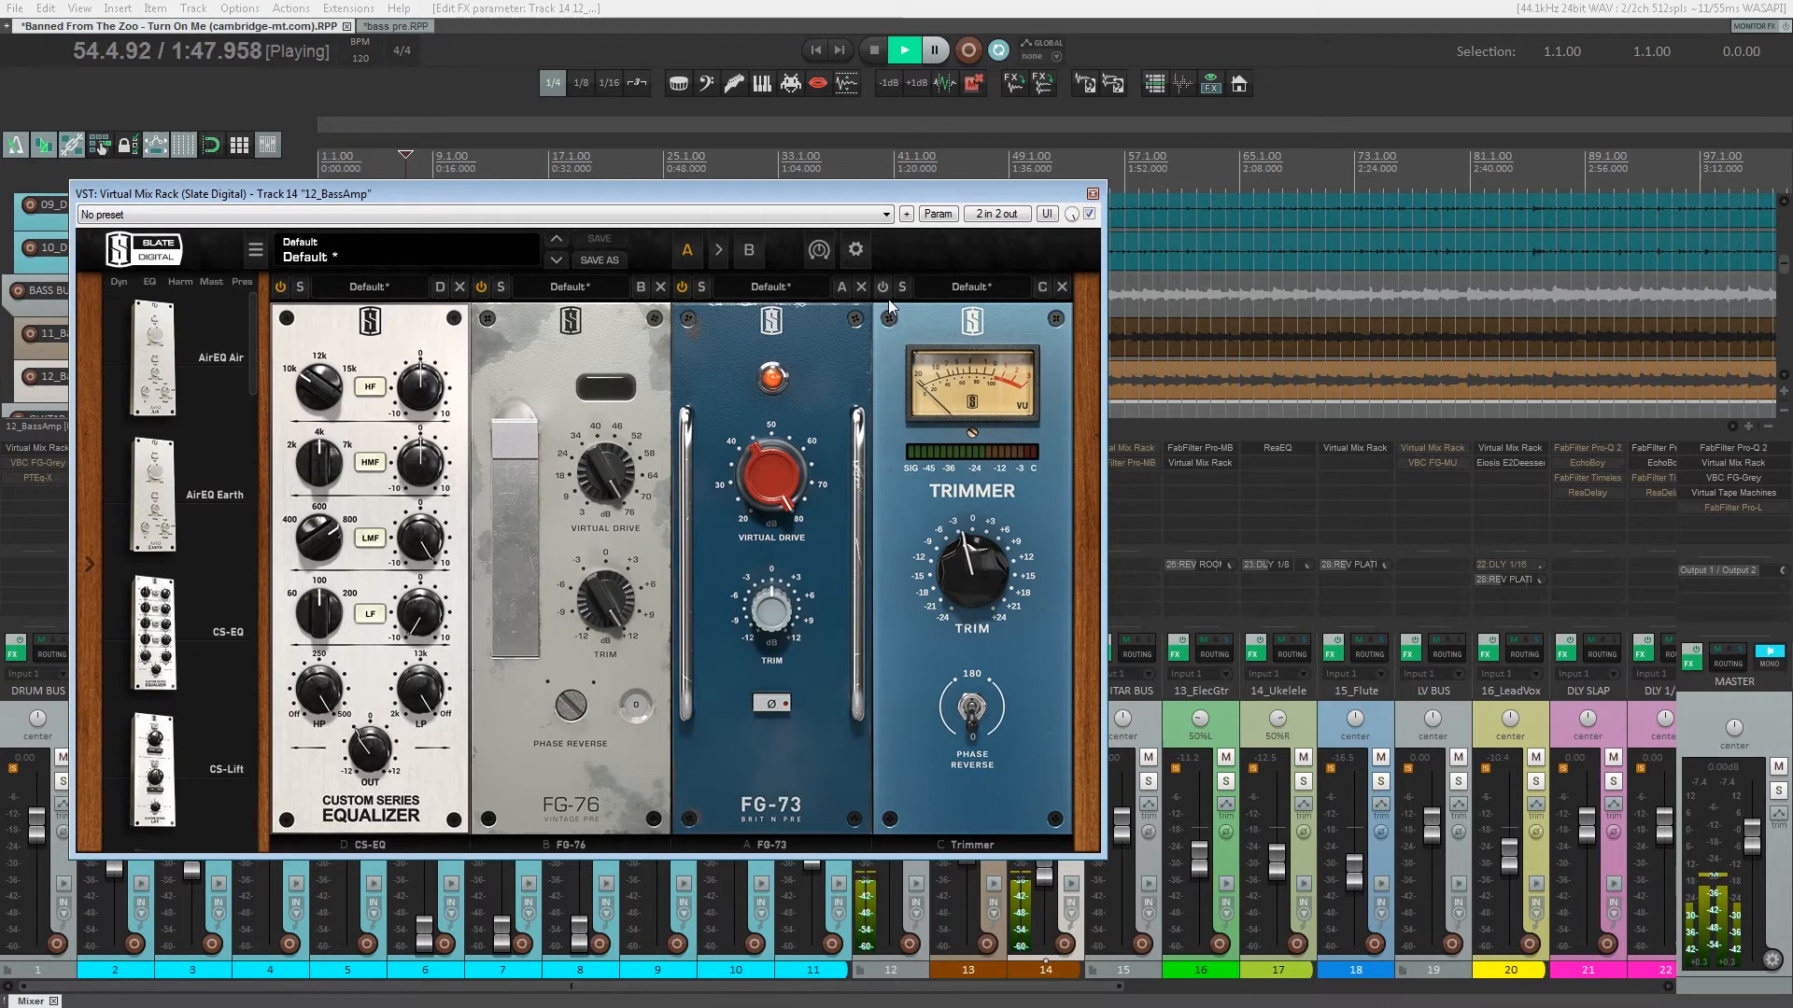
pyautogui.press('space')
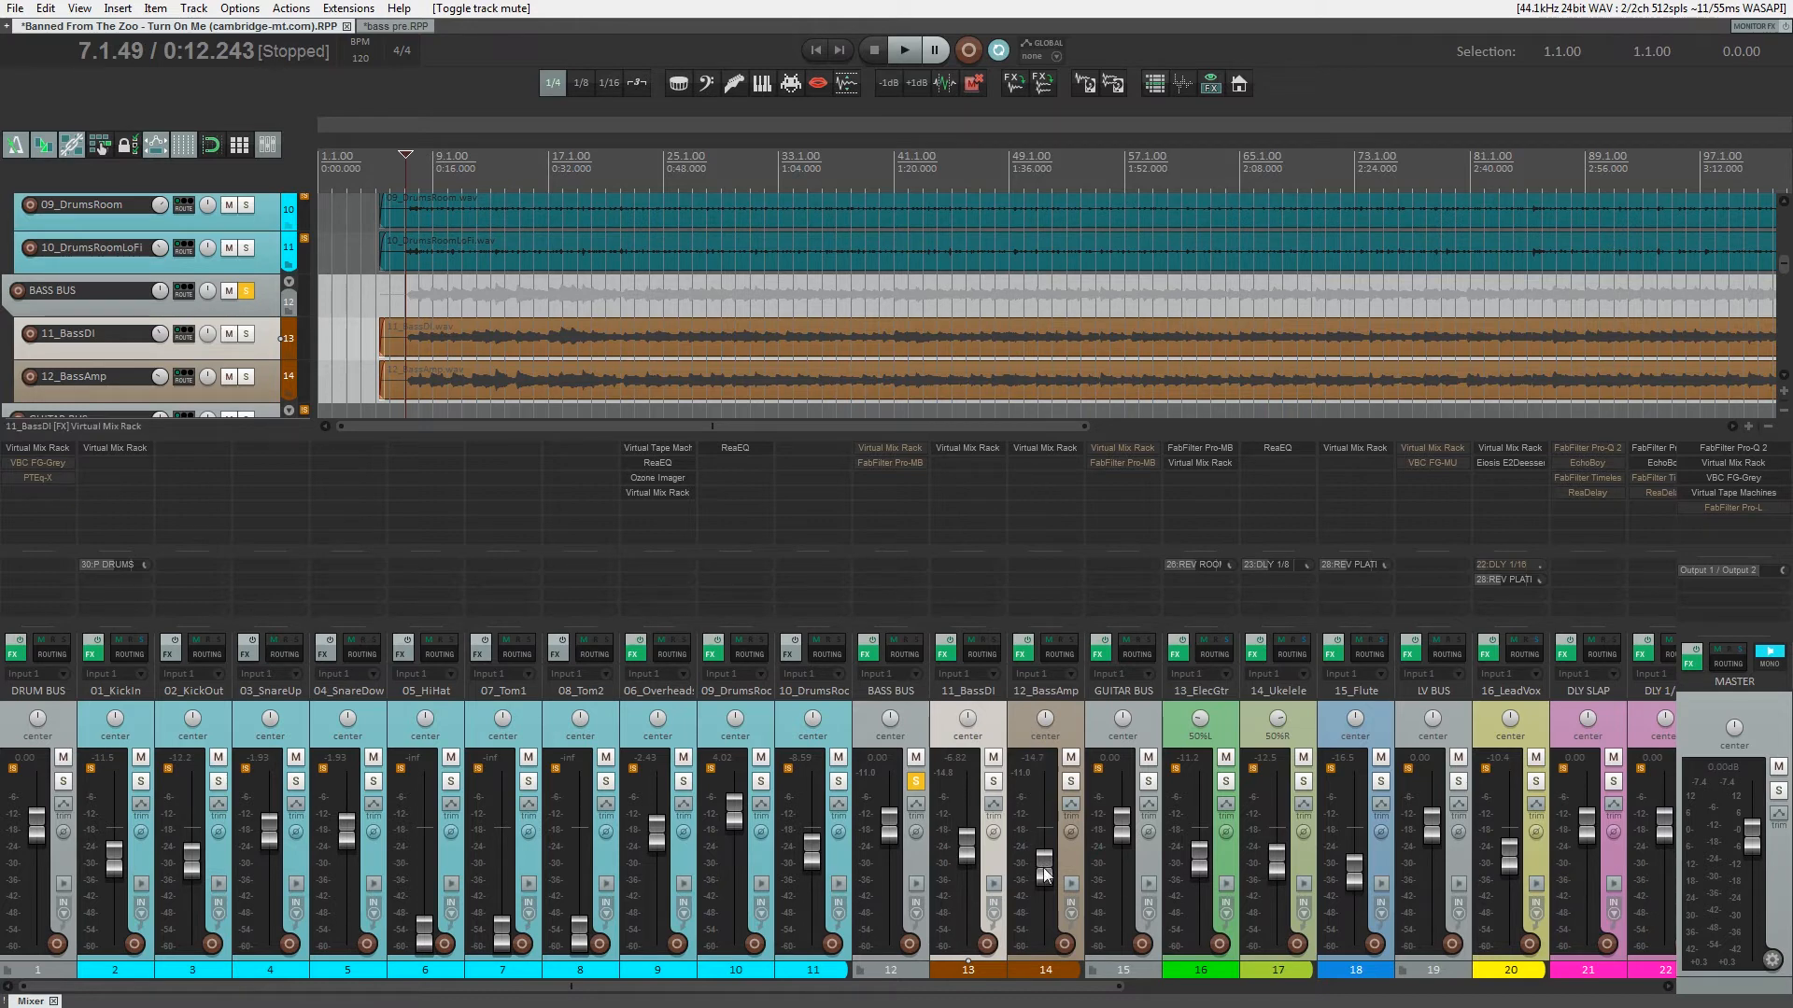
# Step: Set the 12_BassAmp volume to -16.2 dB while playing both bass tracks, and clear the BASS BUS solo
pyautogui.press('space')
pyautogui.moveTo(1046, 875)
pyautogui.mouseDown()
pyautogui.moveTo(1046, 937)
pyautogui.moveTo(1050, 871)
pyautogui.mouseUp()
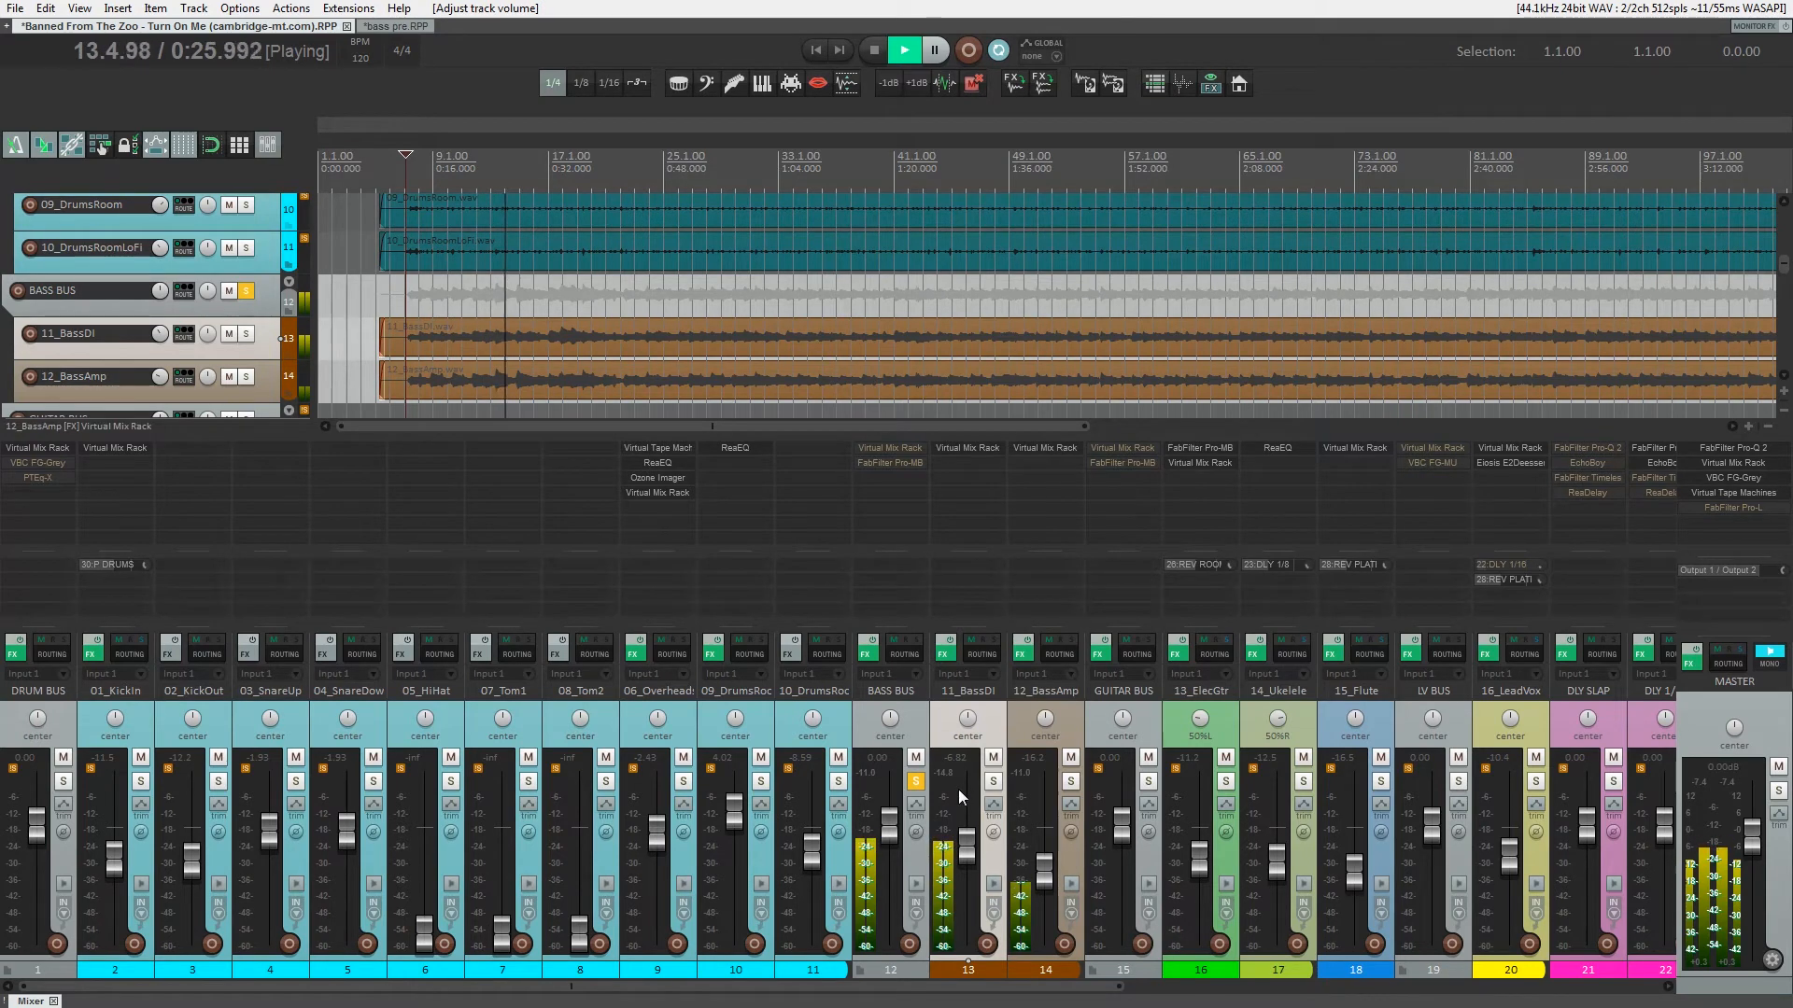
pyautogui.press('space')
pyautogui.click(915, 781)
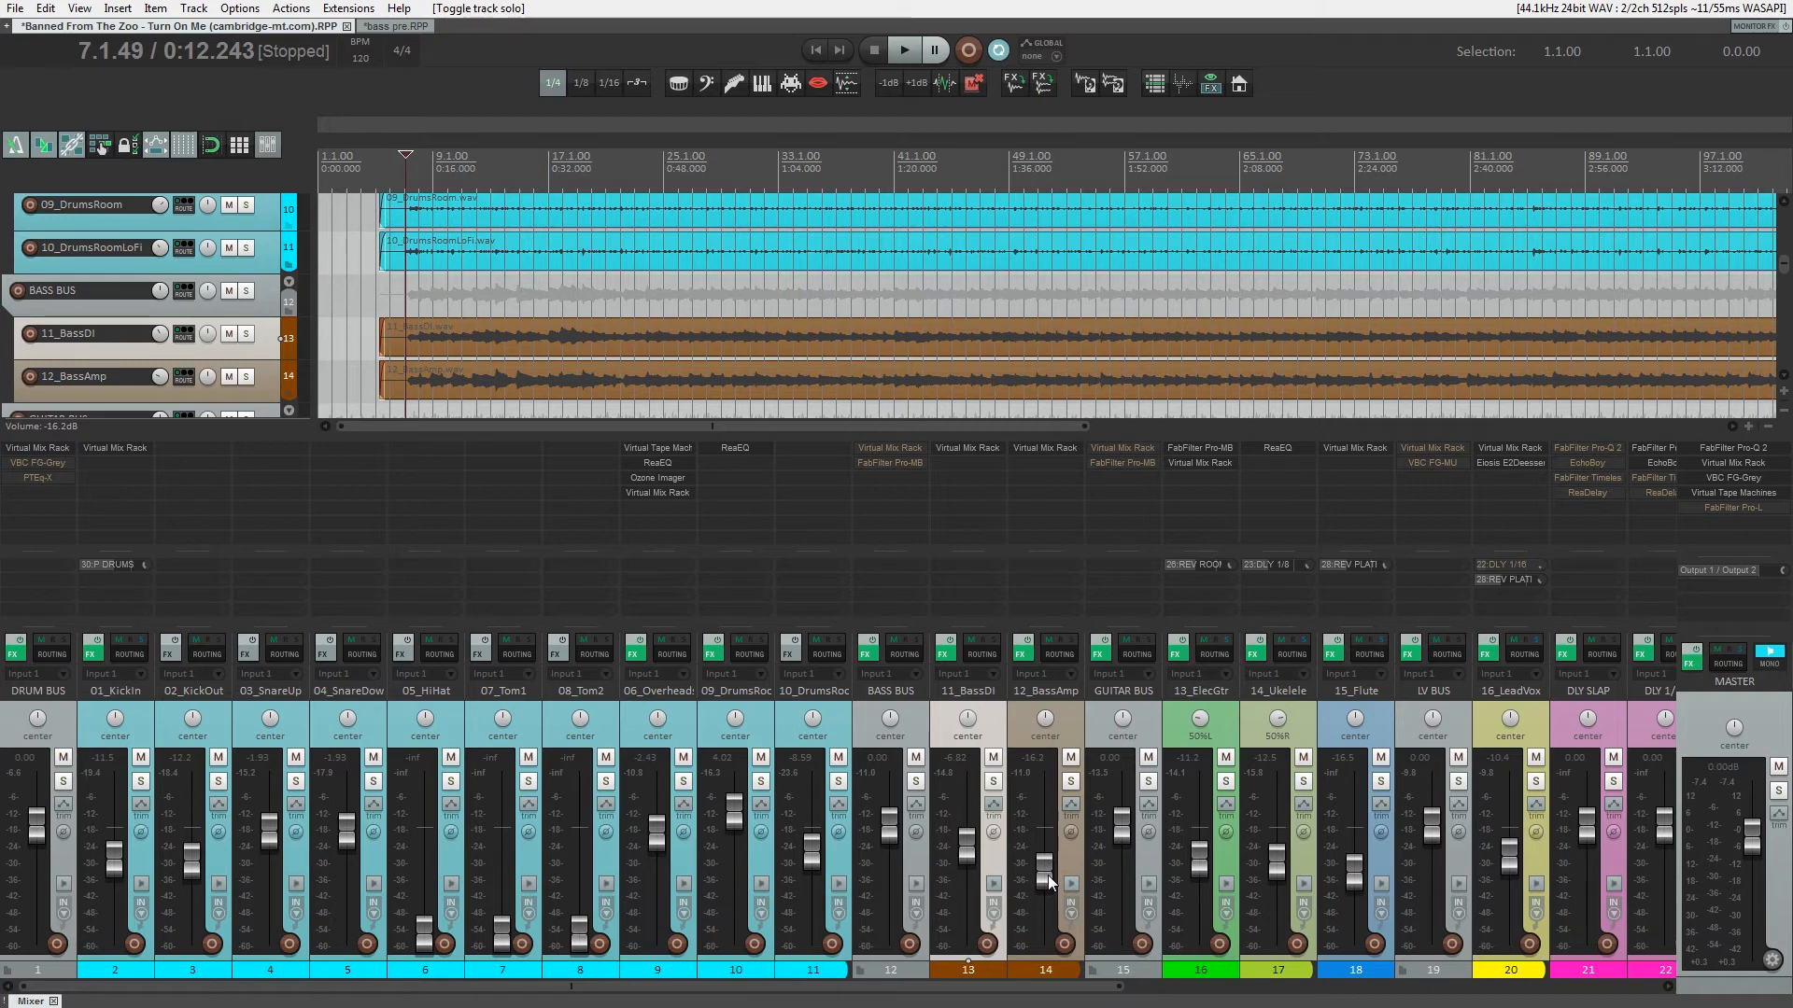
# Step: Pull the 12_BassAmp fader fully down and bring it up to -13.4 dB while the full mix plays
pyautogui.moveTo(1050, 882); pyautogui.dragTo(1052, 969)
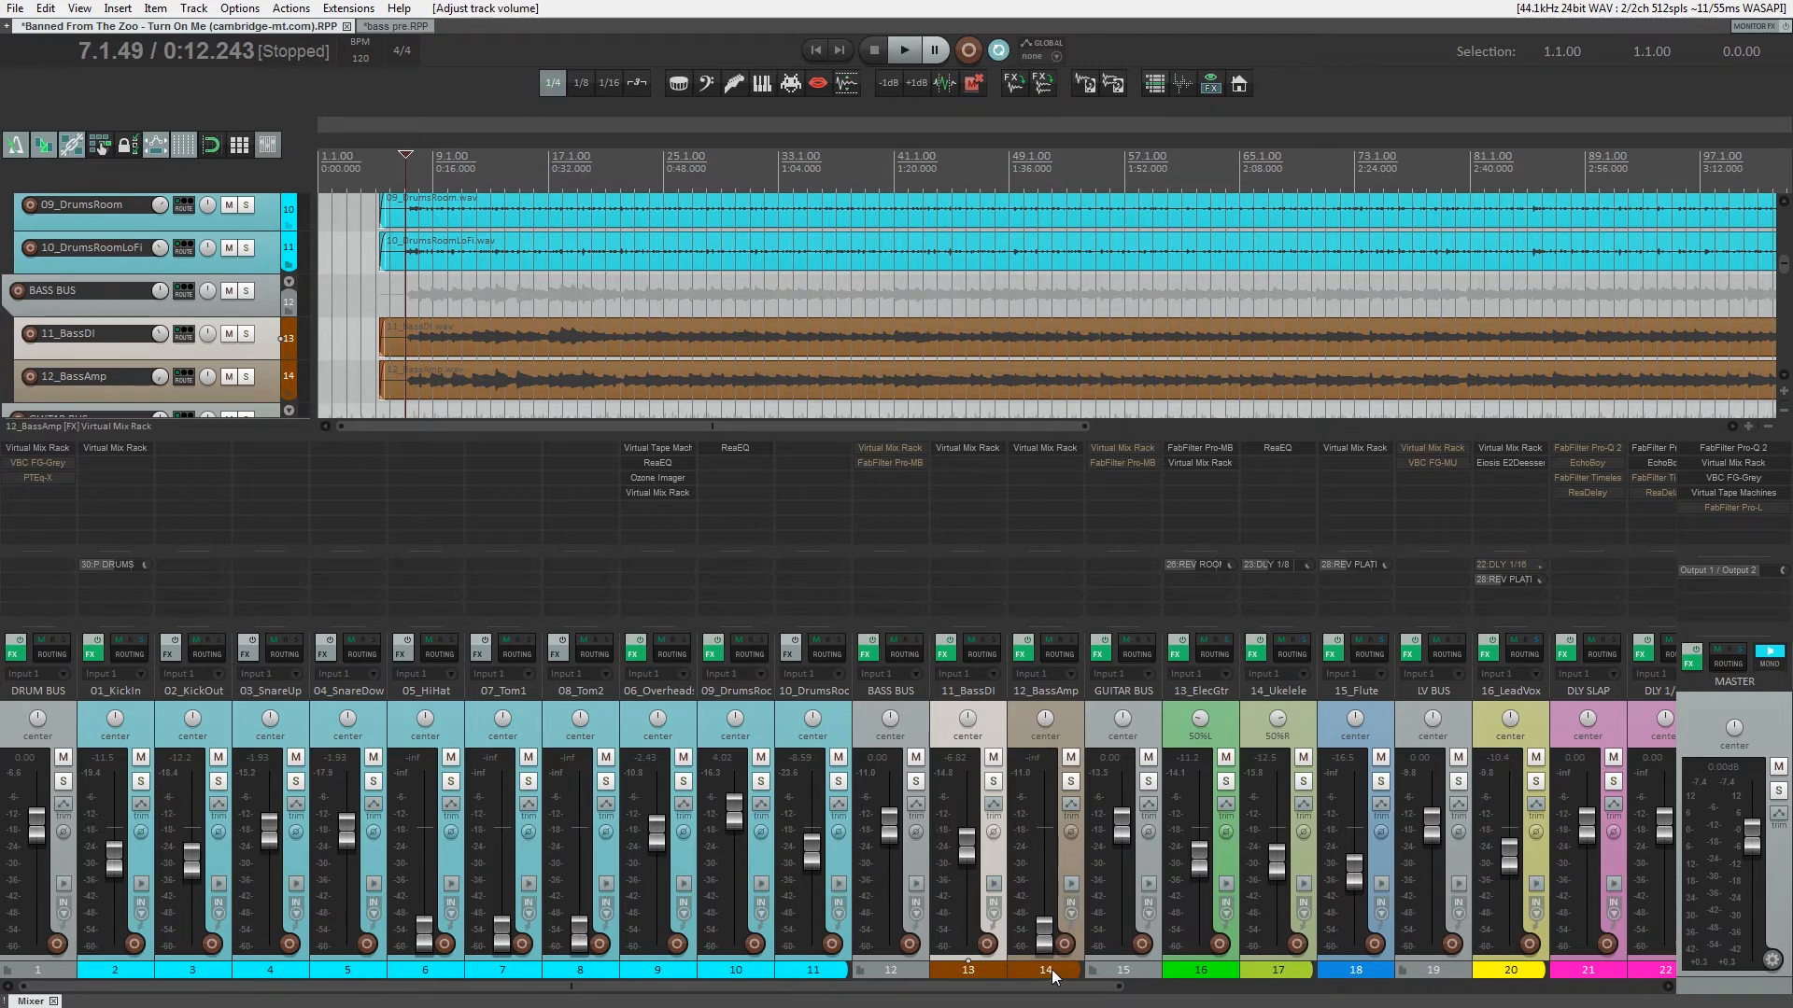
pyautogui.press('space')
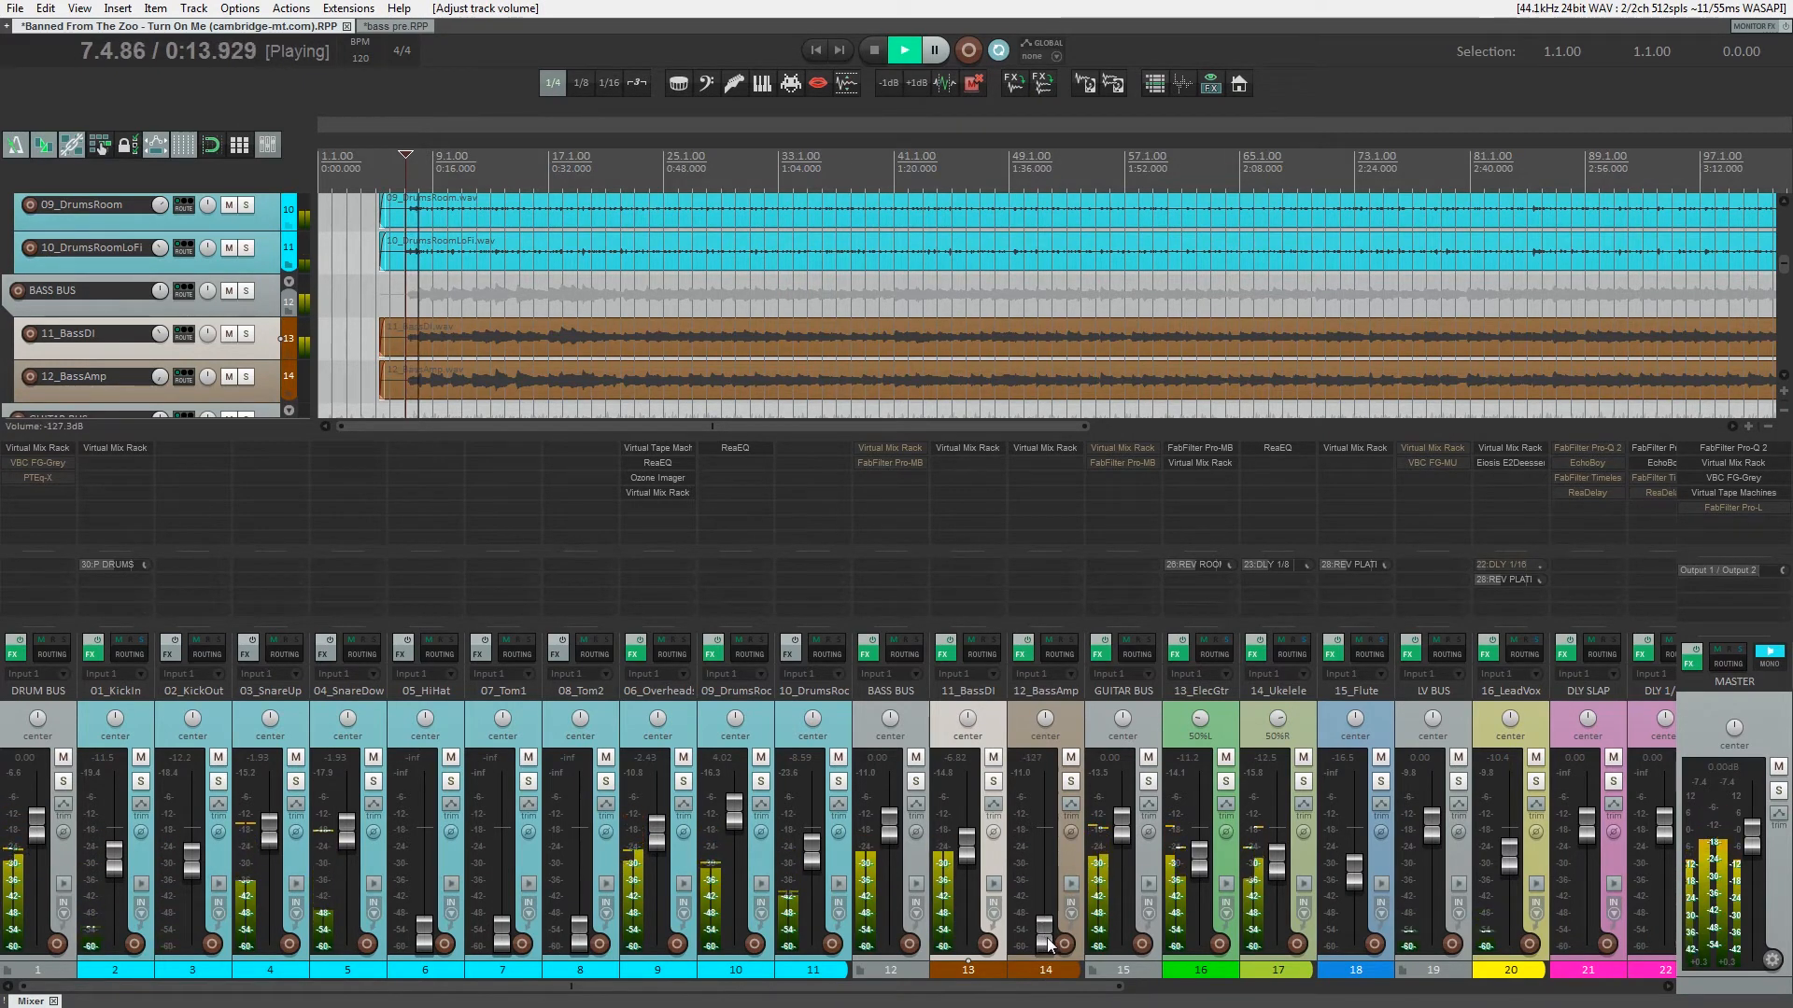
pyautogui.moveTo(1045, 925); pyautogui.dragTo(1047, 868)
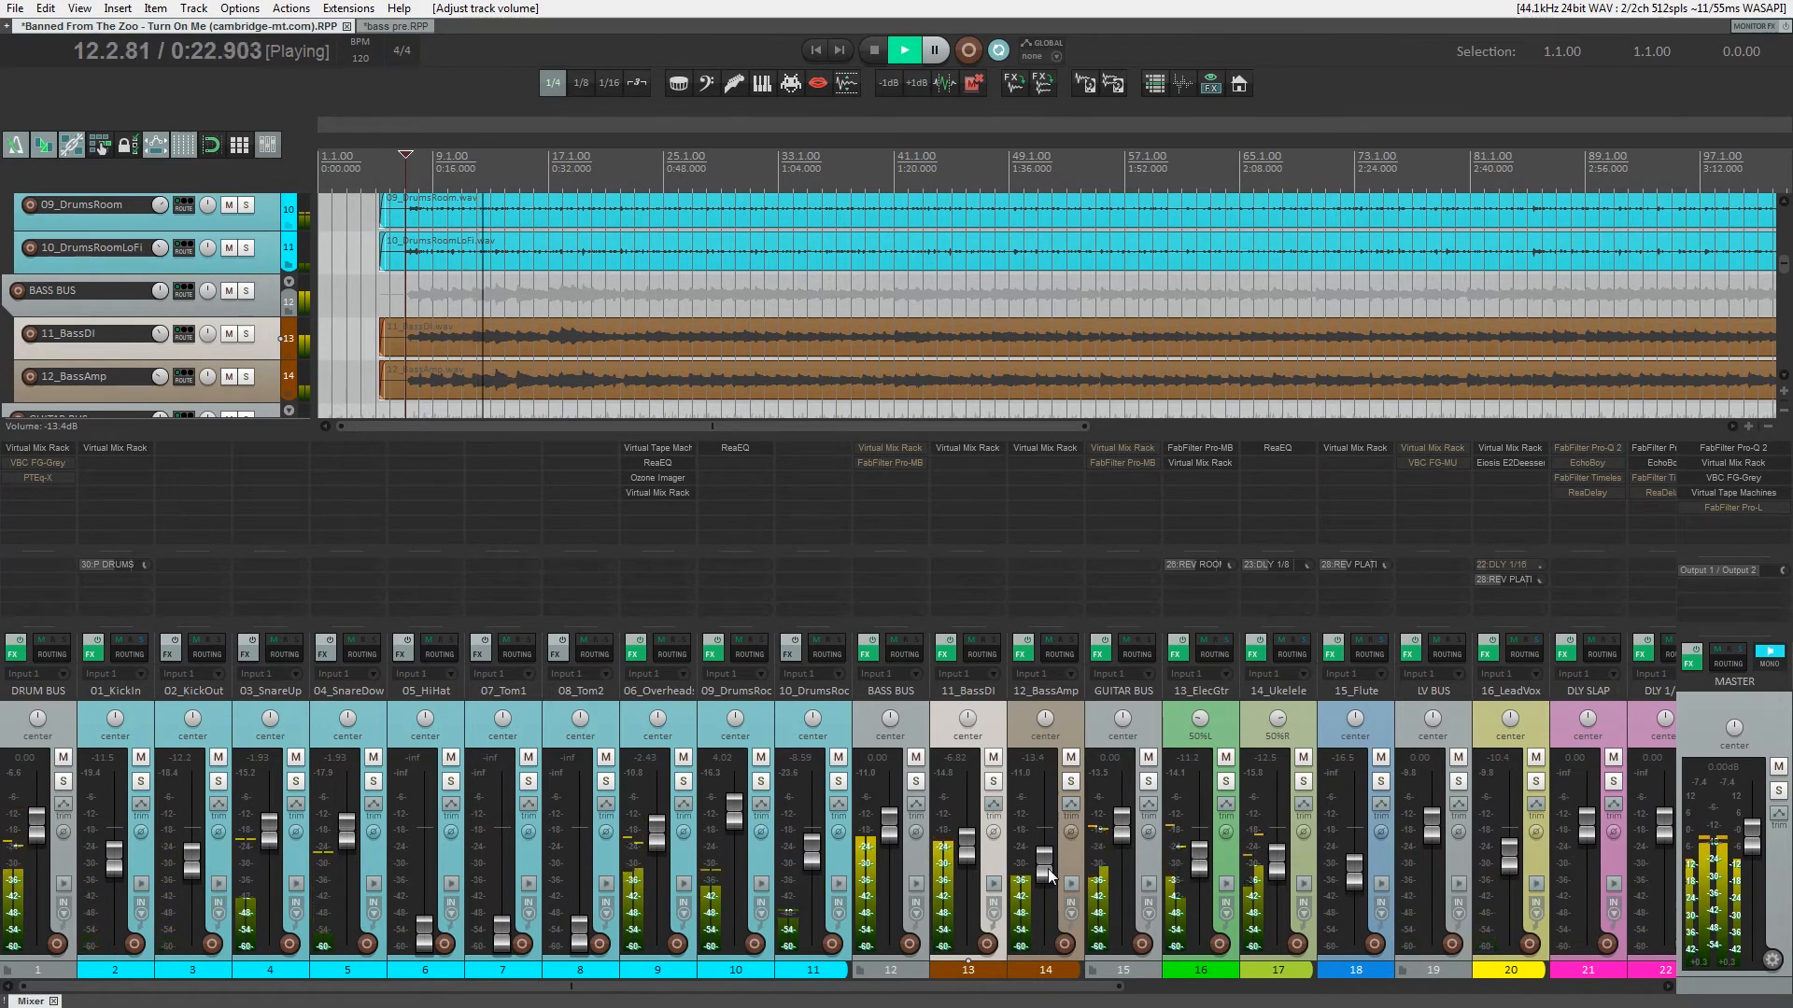
# Step: Compare the full mix with 12_BassAmp muted and unmuted during playback
pyautogui.click(1071, 757)
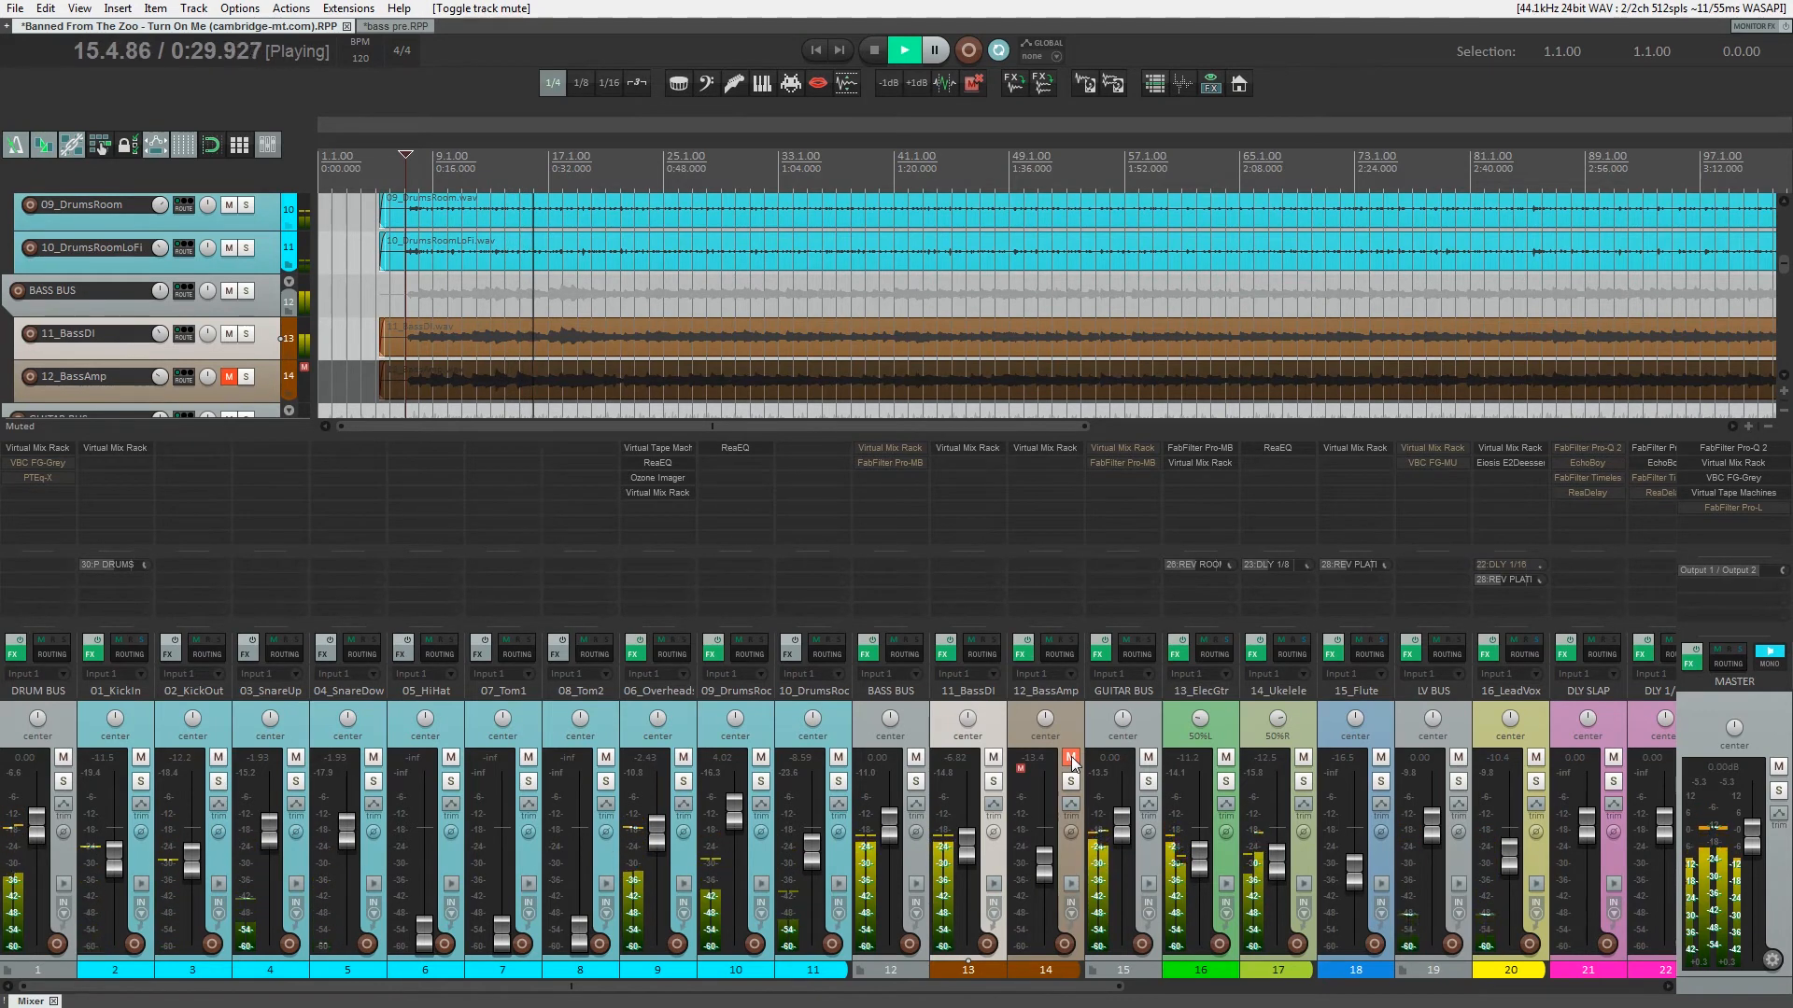
pyautogui.click(1071, 757)
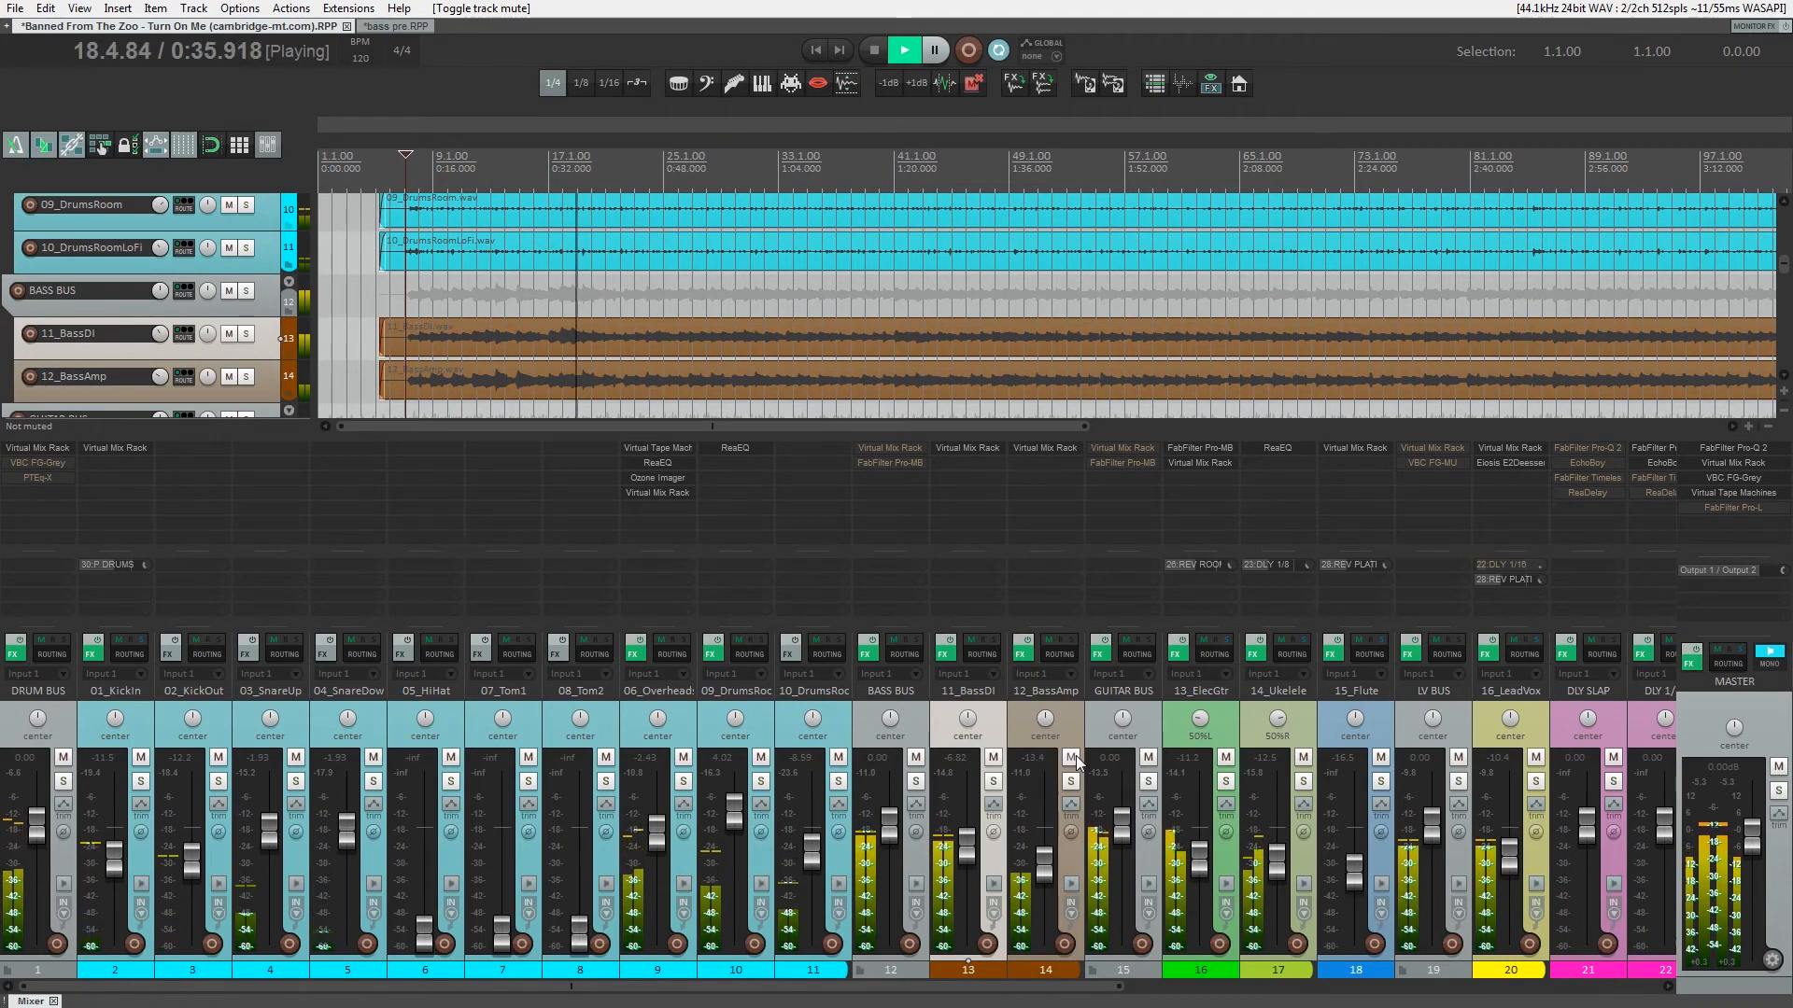
pyautogui.press('space')
# Step: Reopen the Virtual Mix Rack on 12_BassAmp
pyautogui.click(1044, 448)
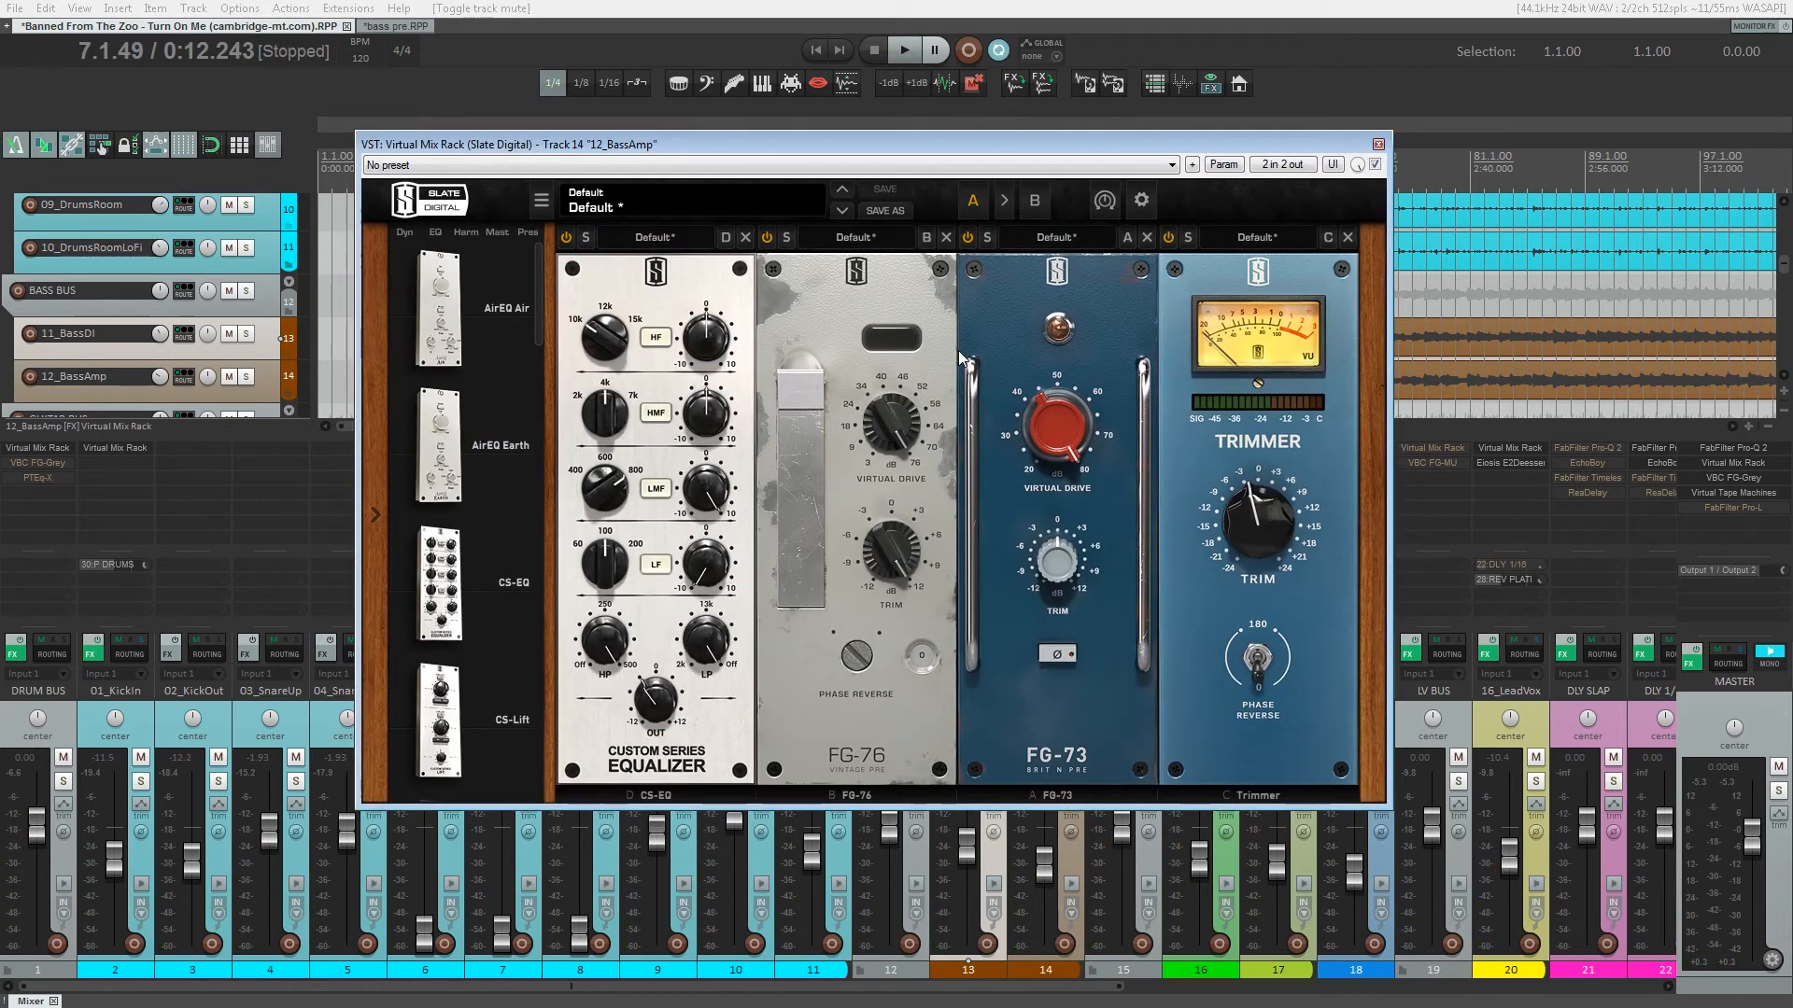